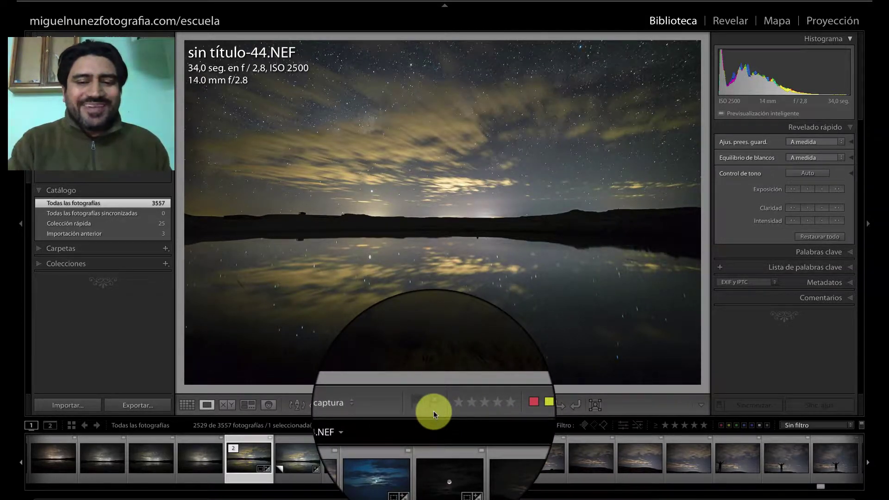
Flag the night-sky lake photo sin título-44 as a pick.
left_click(434, 410)
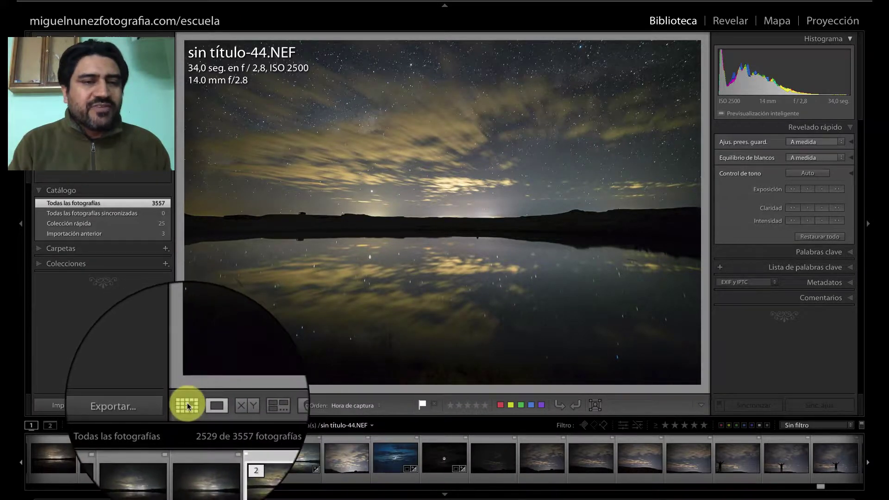
Show the photos as a thumbnail grid and cycle cell styles until index numbers appear.
left_click(187, 406)
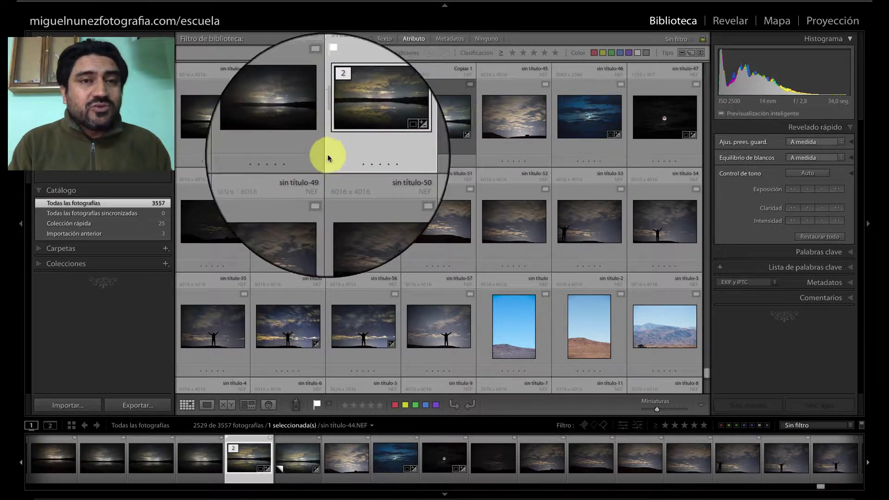
key("j")
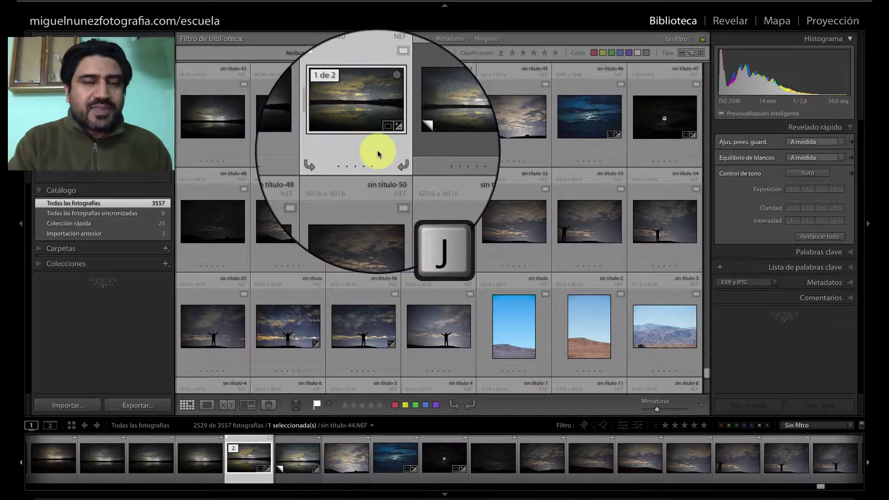
key("j")
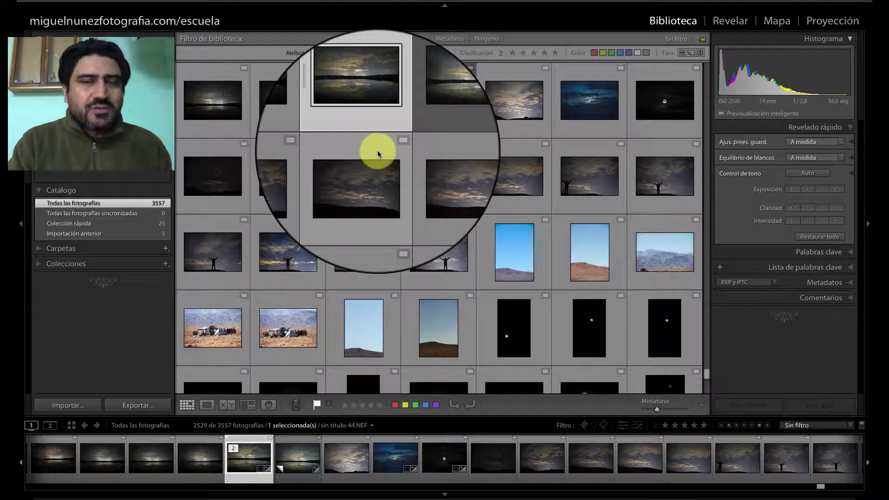
key("j")
key("j")
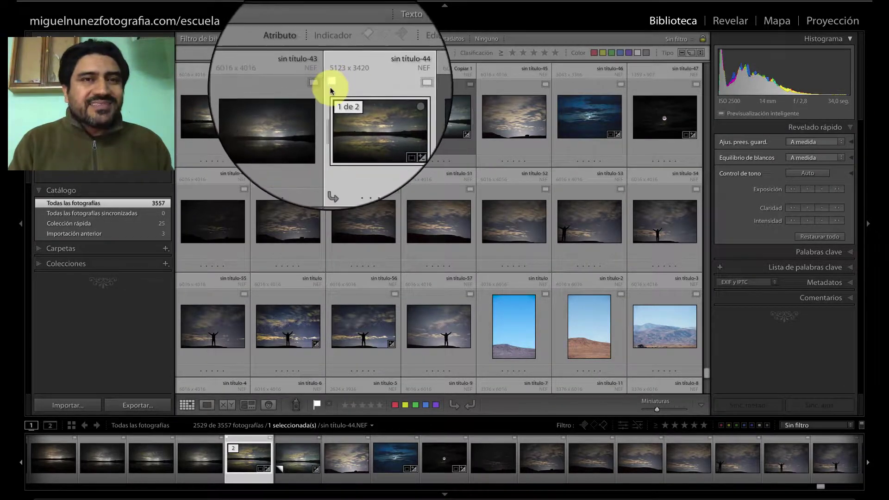
mouse_move(331, 84)
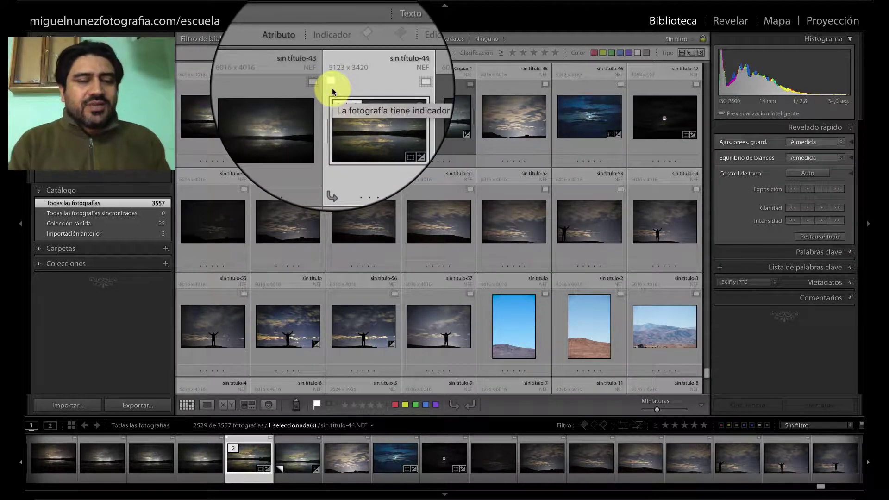
Switch sin título-44 between unflagged, pick and rejected, then clear its flag from the thumbnail.
key("u")
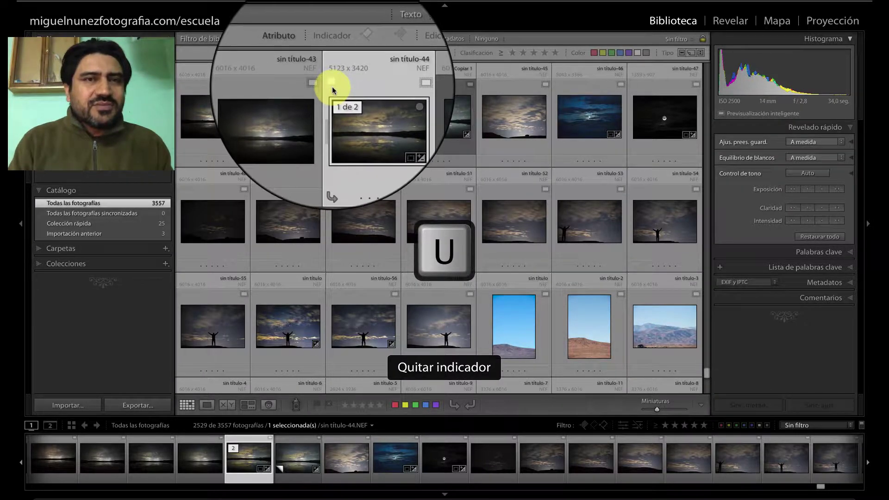
key("x")
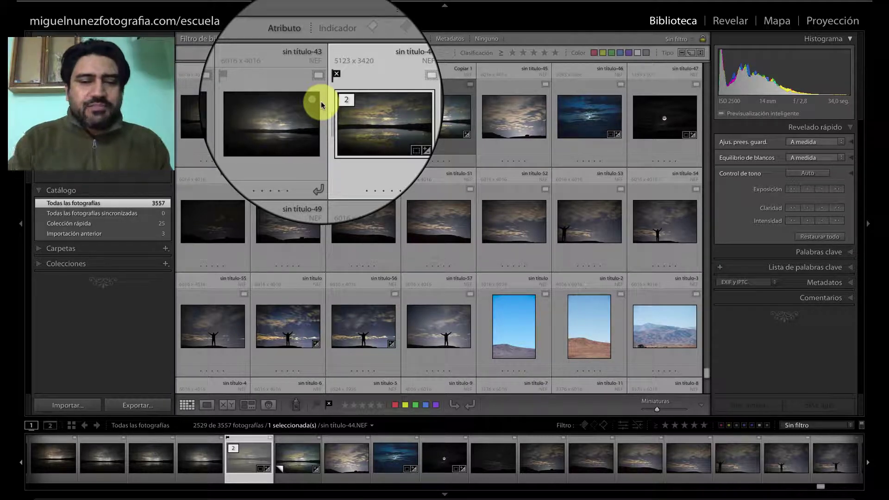
key("u")
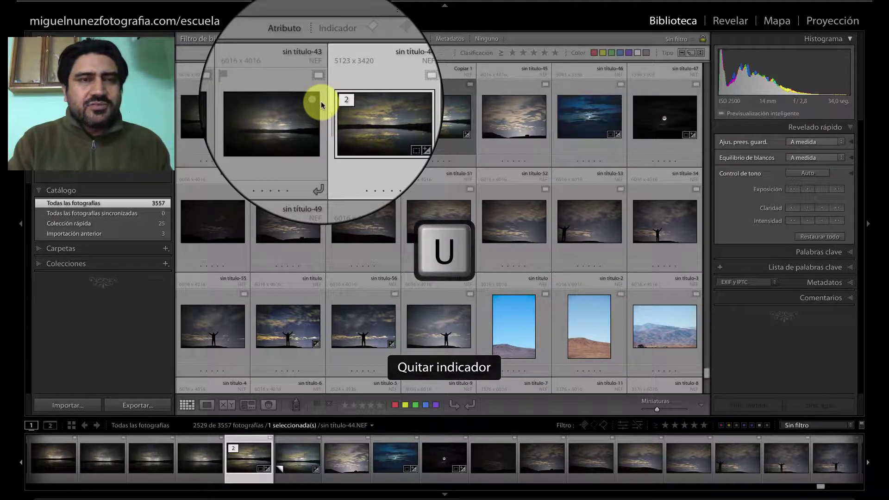
key("p")
key("x")
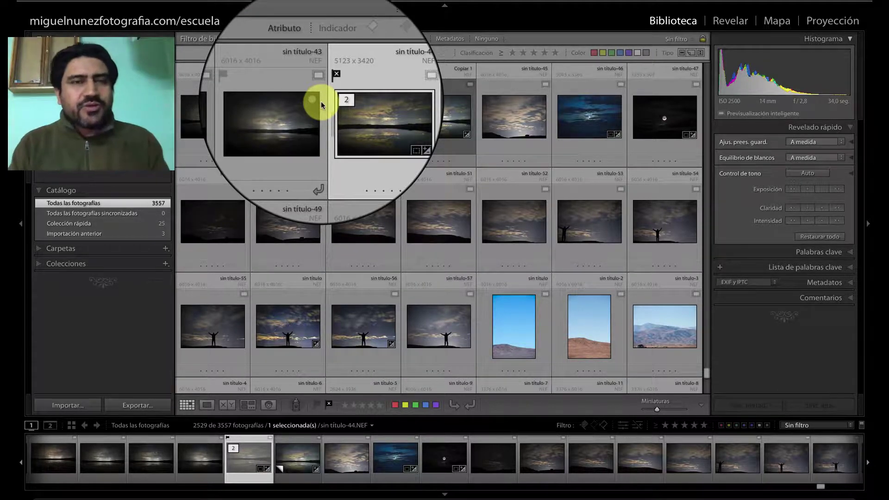
key("x")
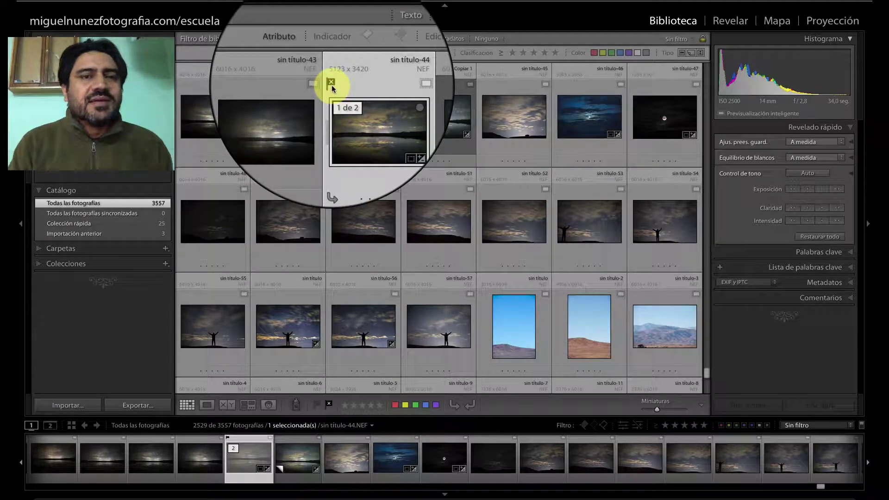
left_click(331, 84)
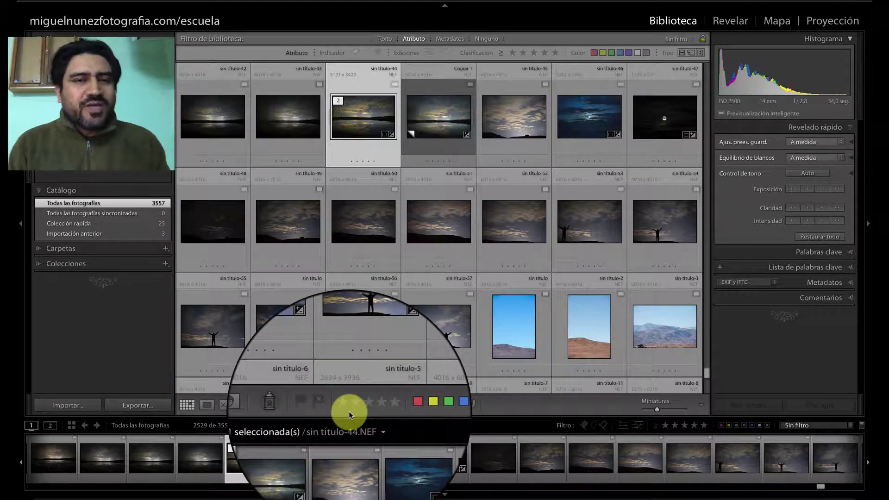
Rate sin título-44 one star, then three, finally five stars.
key("1")
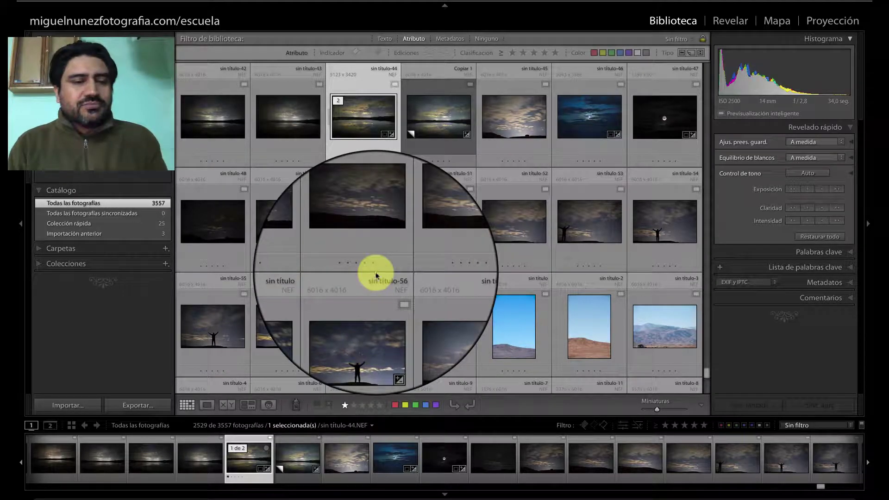
key("3")
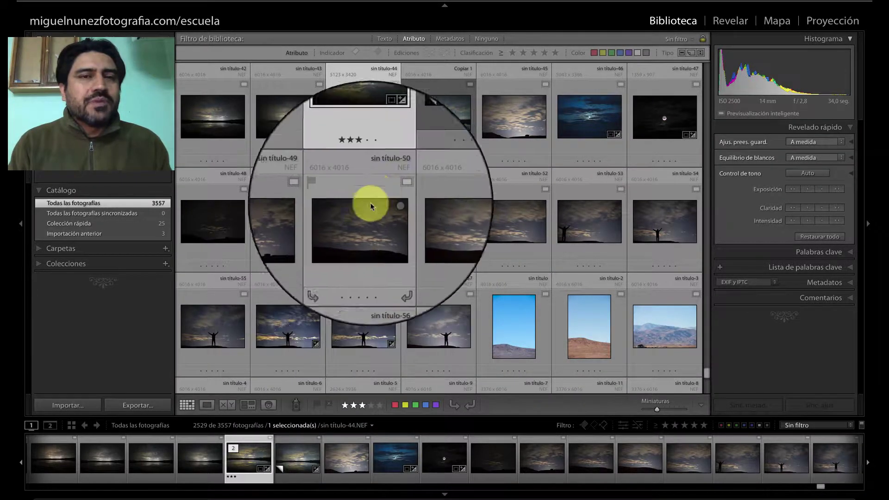
key("5")
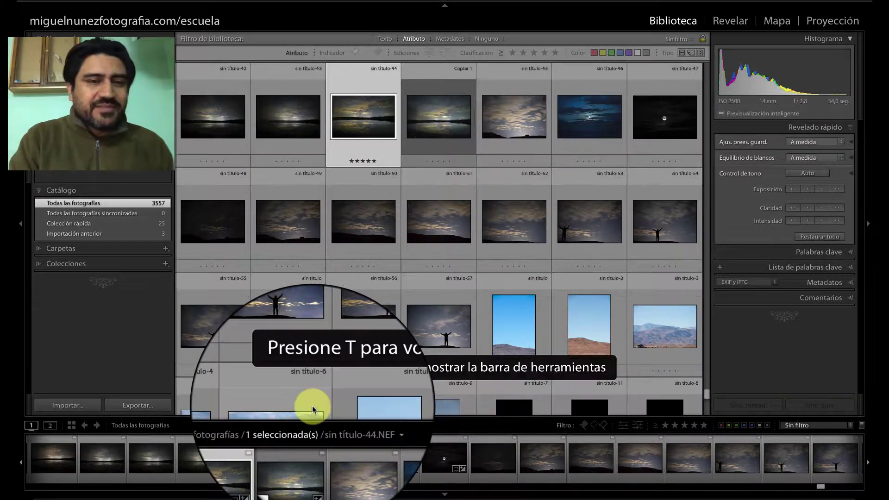
Hide the toolbar and try red, yellow, green and blue labels on sin título-44. Clear its stars and settle on a red label.
key("t")
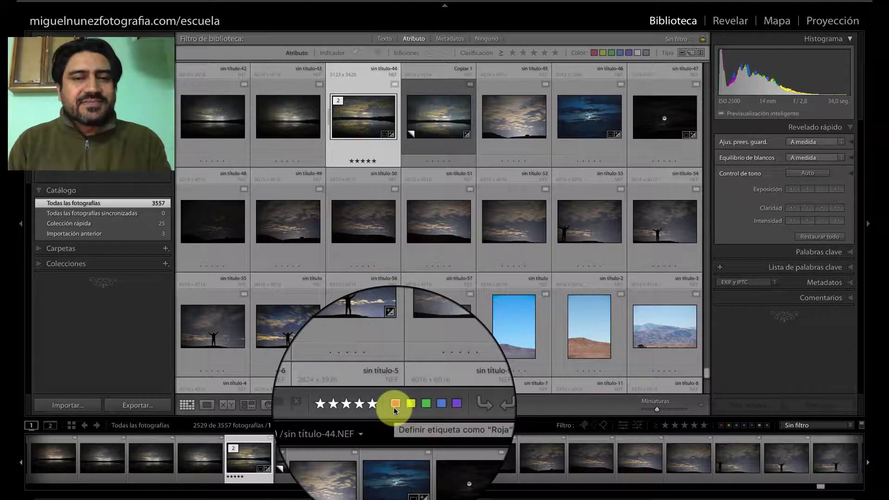
key("6")
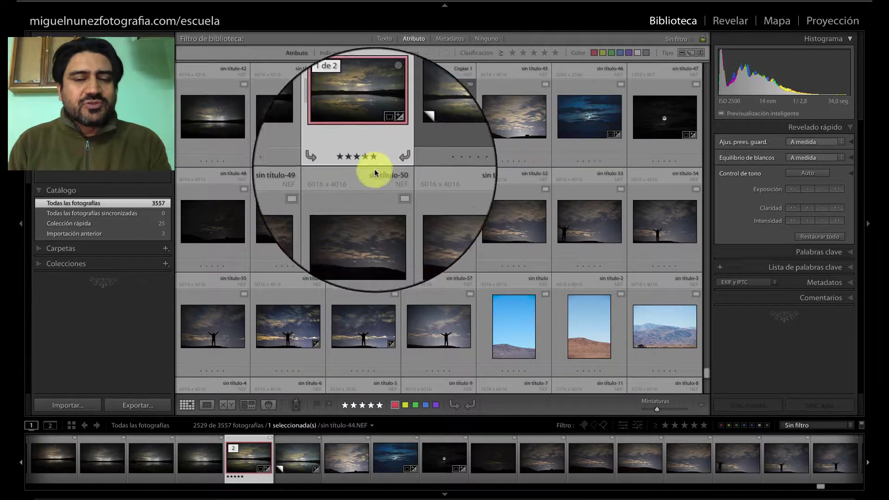
key("7")
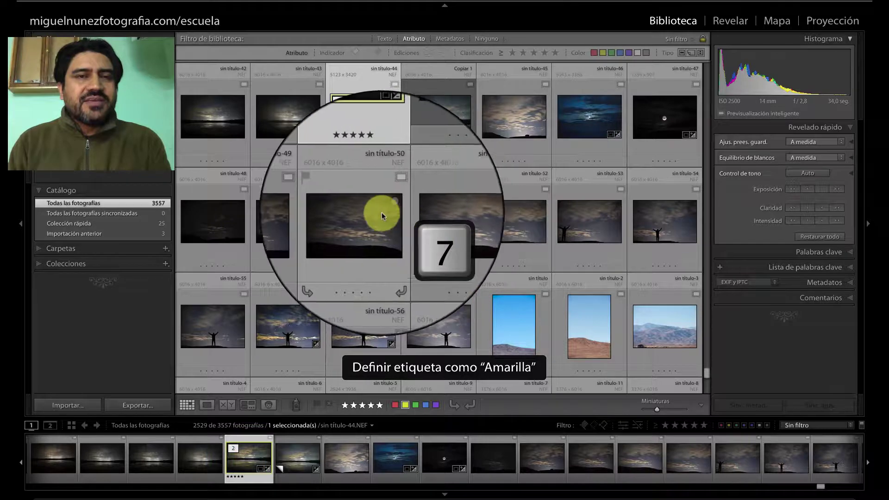
key("8")
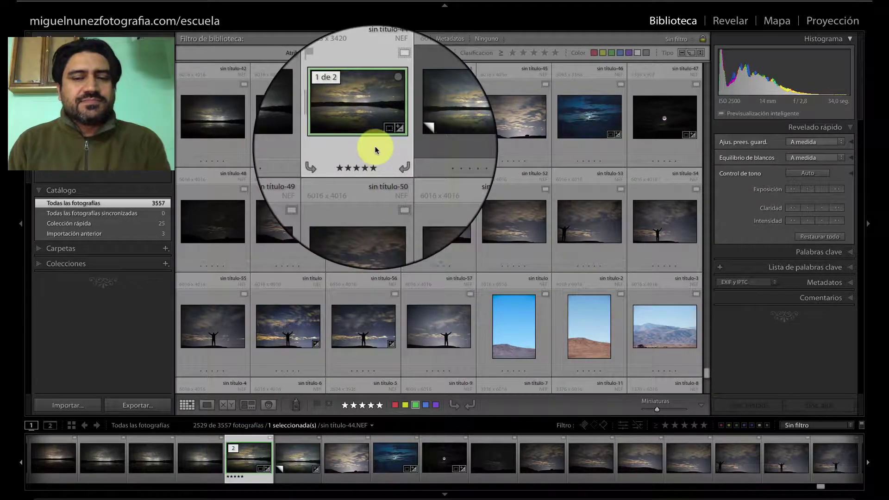
key("9")
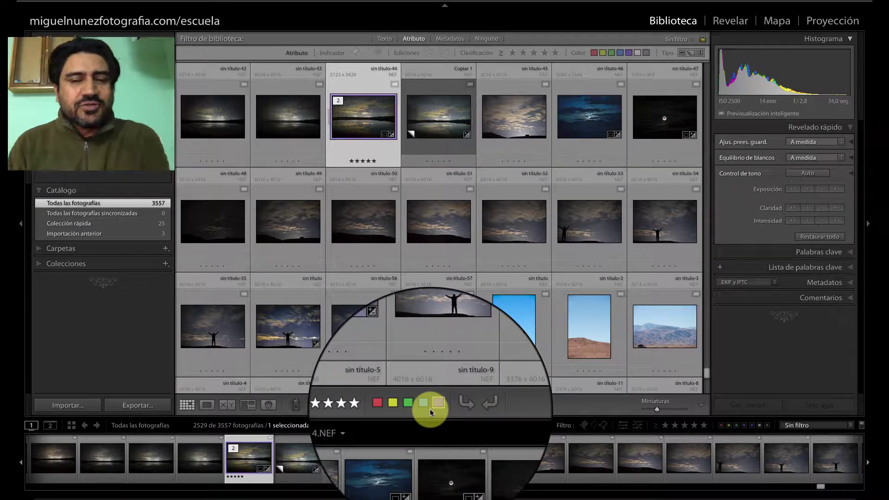
key("0")
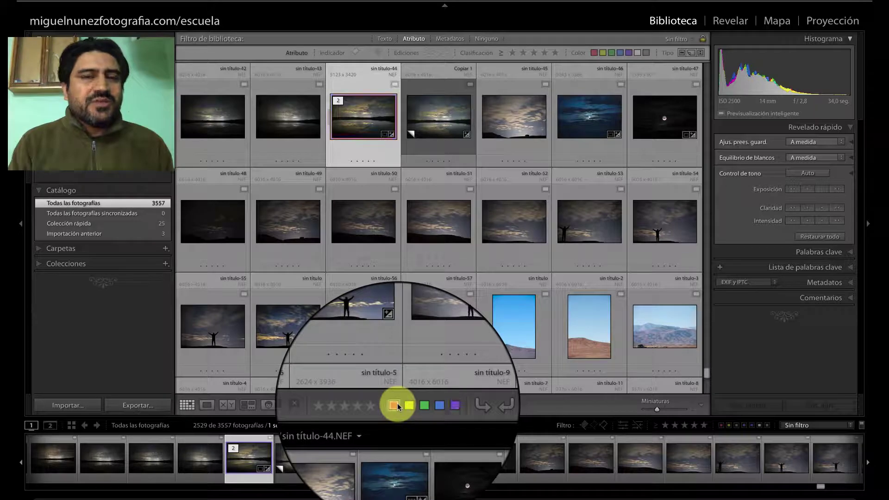
left_click(398, 404)
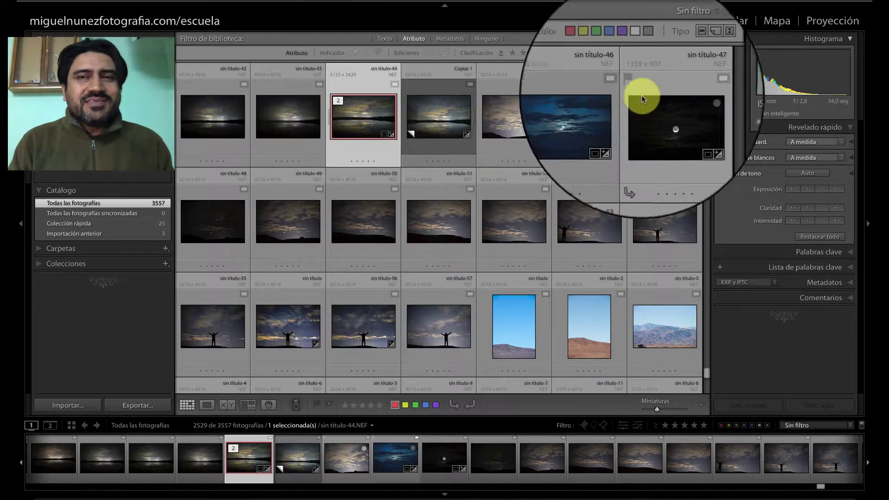
Select sin título-44 through 47 and toggle a red label on and off them.
left_click(655, 124, "shift")
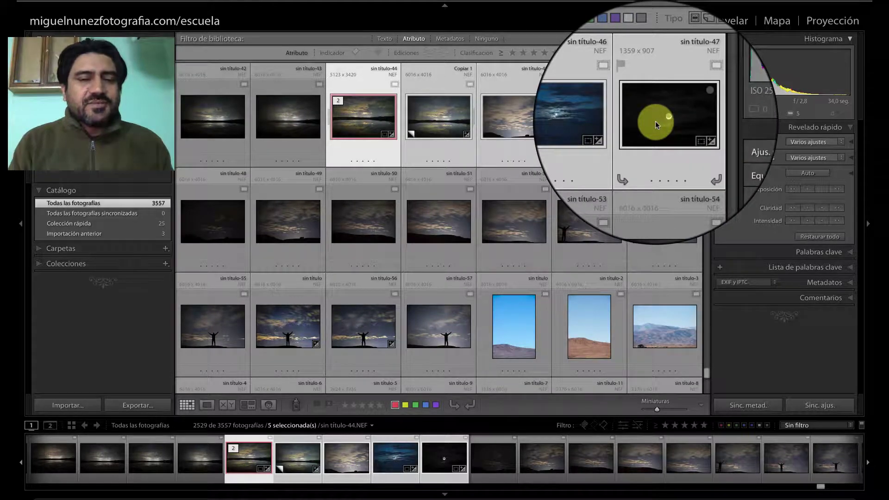
mouse_move(655, 124)
key("6")
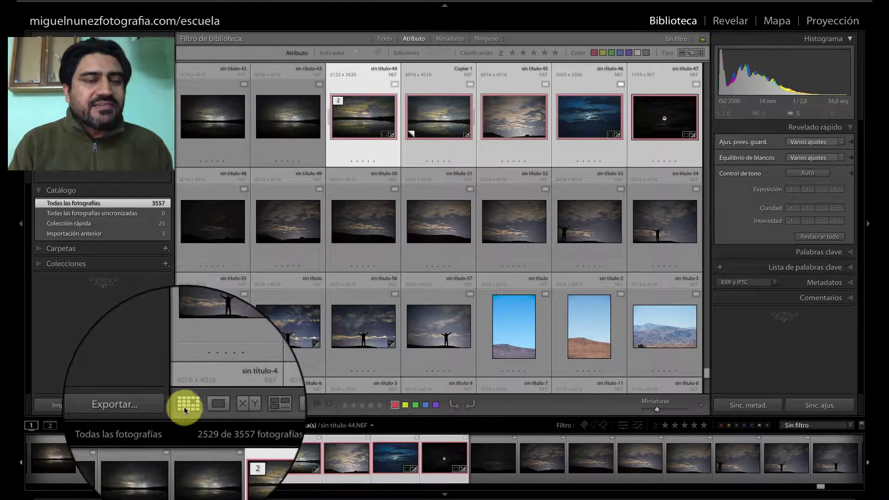
left_click(210, 405)
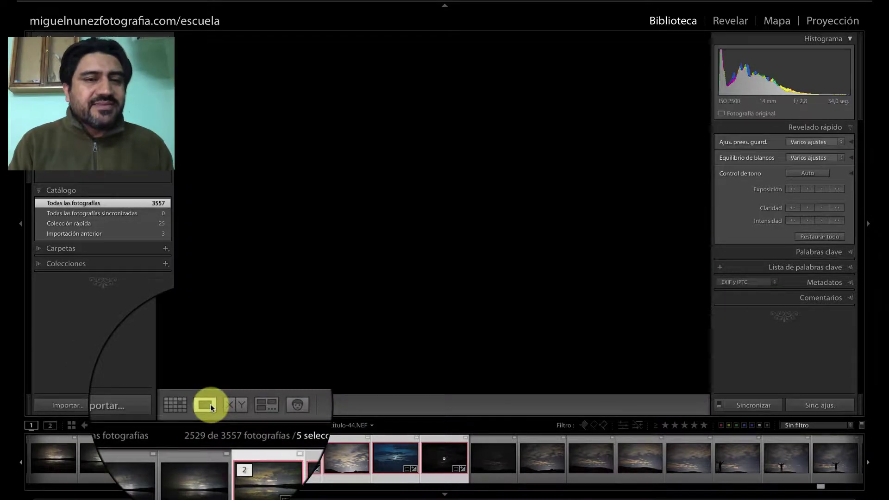
left_click(190, 404)
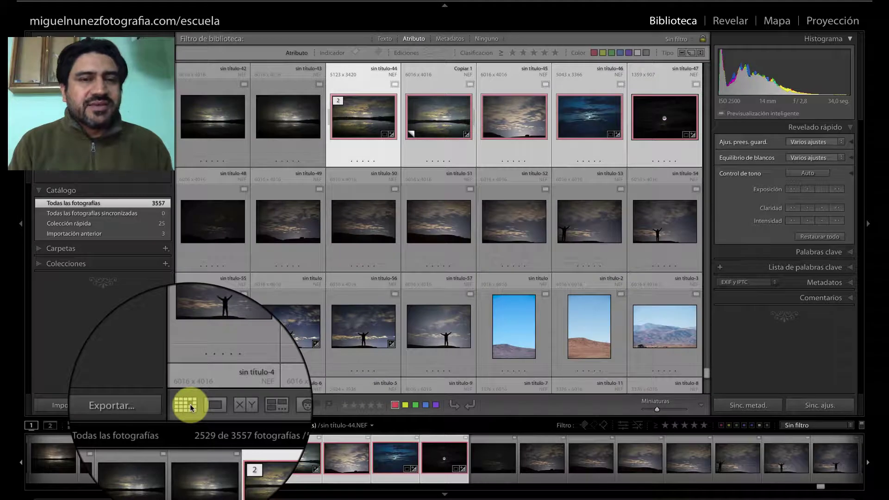
key("6")
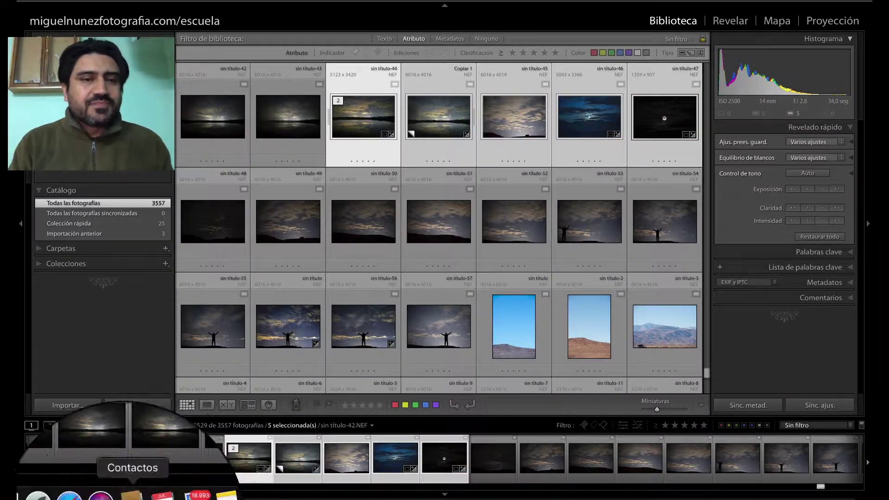
Label sin título-44 red, expand its stack, and label all five selected photos red.
left_click(204, 405)
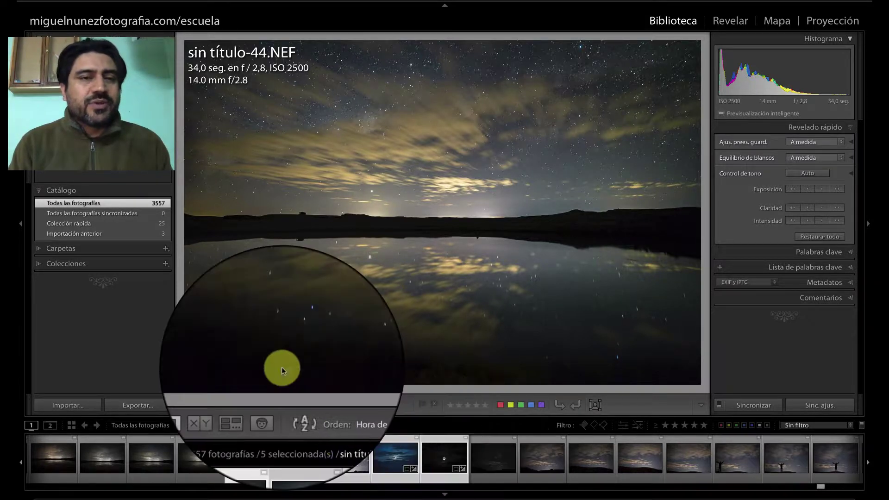
key("6")
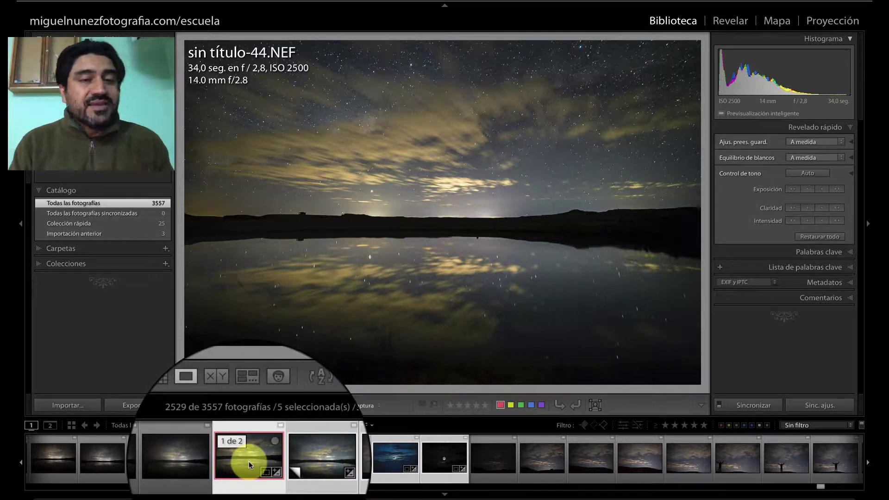
key("s")
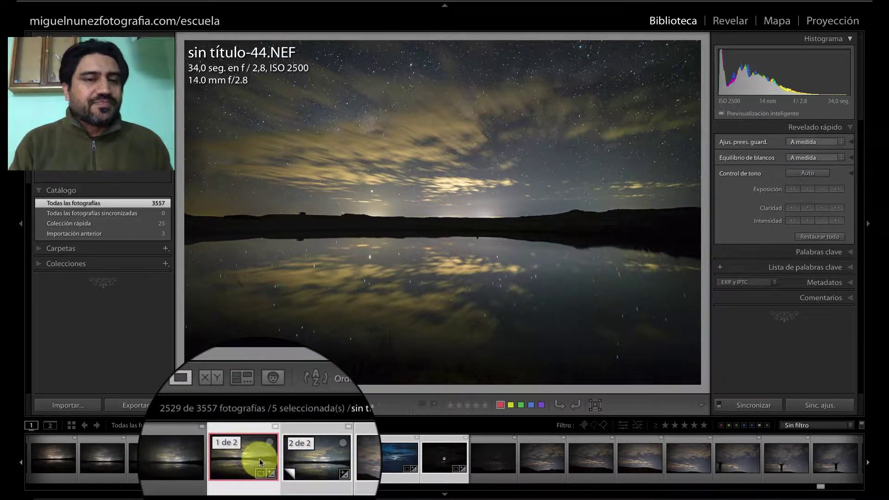
left_click(185, 402)
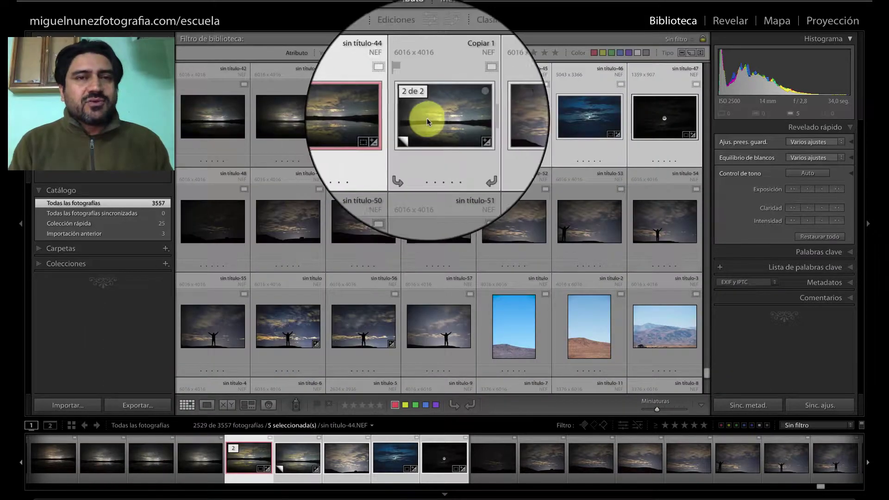
key("6")
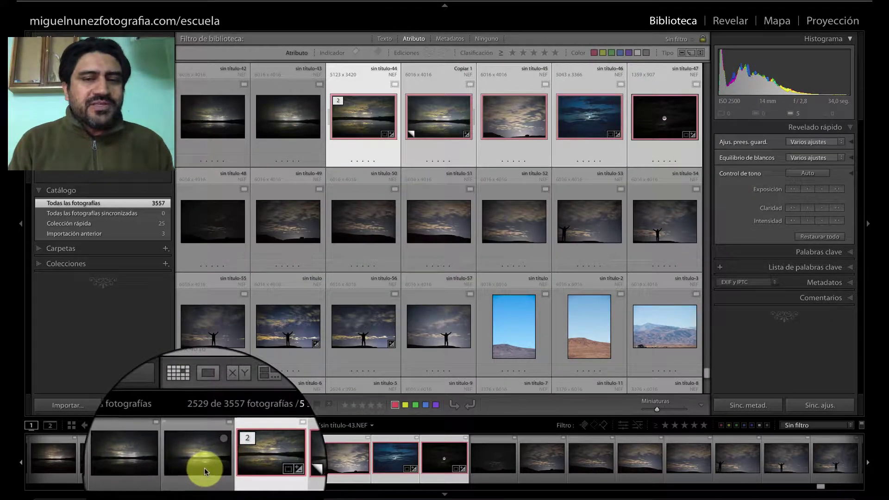
Give sin título-48 a red label, then show sin título-44 full-size in Loupe.
left_click(495, 457)
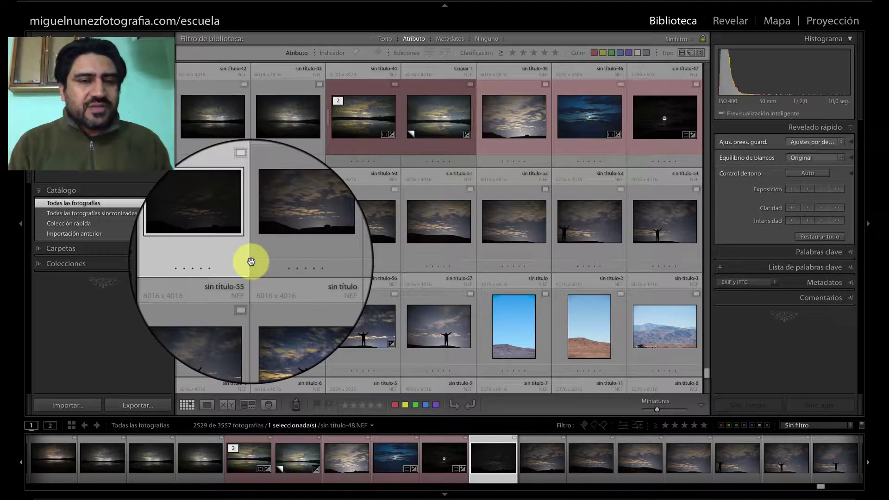
key("6")
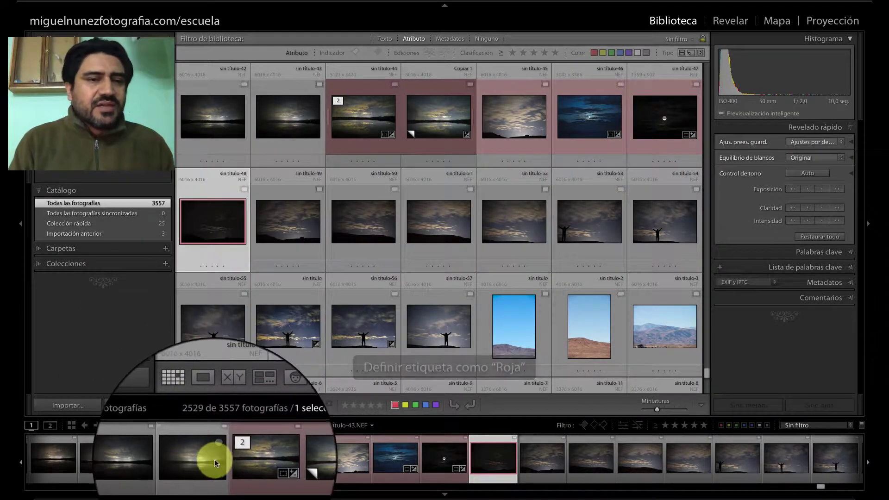
left_click(250, 463)
left_click(206, 406)
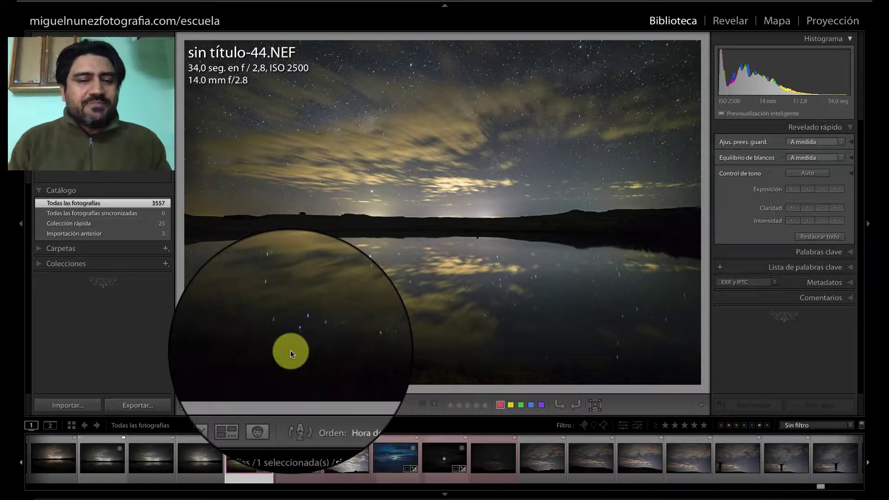
Rate sin título-44 and its copy five stars, 45 four stars, 46 five stars.
key("5")
key("ctrl+apostrophe")
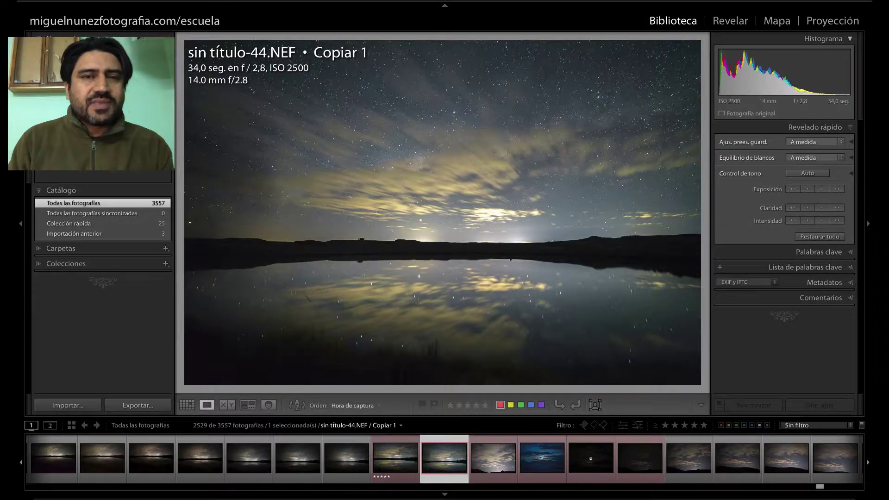
key("5")
key("Right")
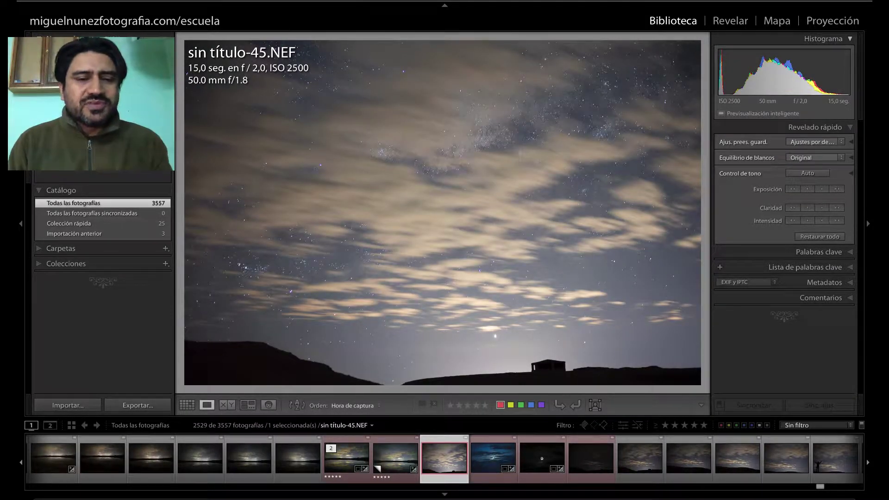
key("4")
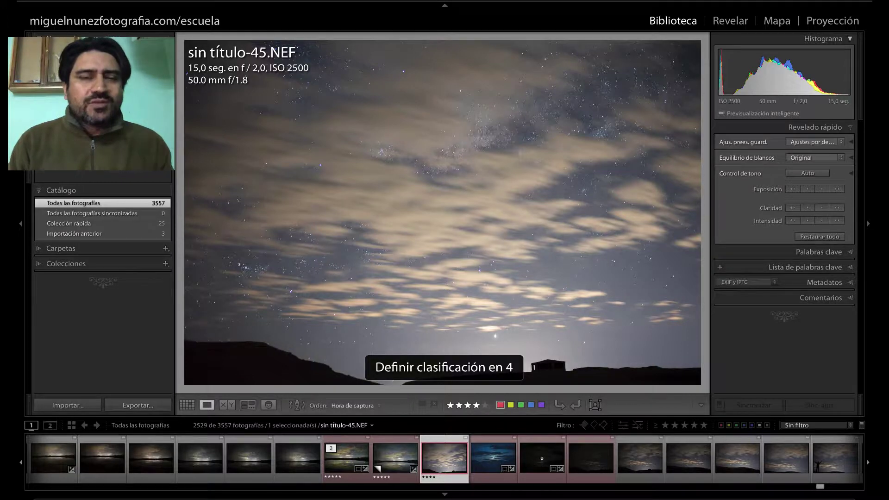
key("Right")
key("5")
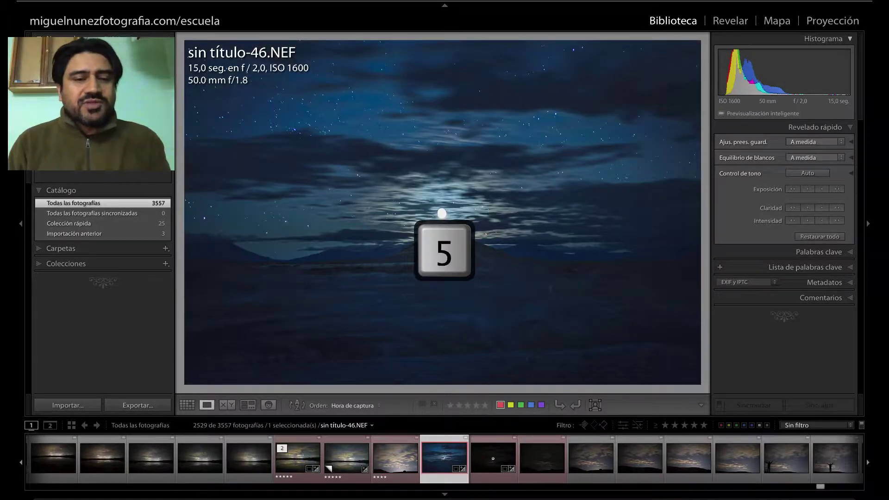
Give sin título-47 one star and reject it, then rate sin título-48 four stars.
key("Right")
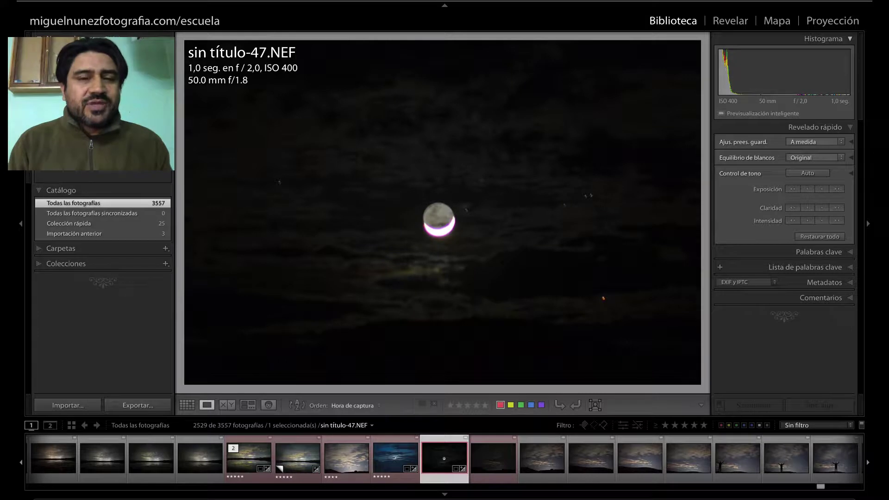
key("1")
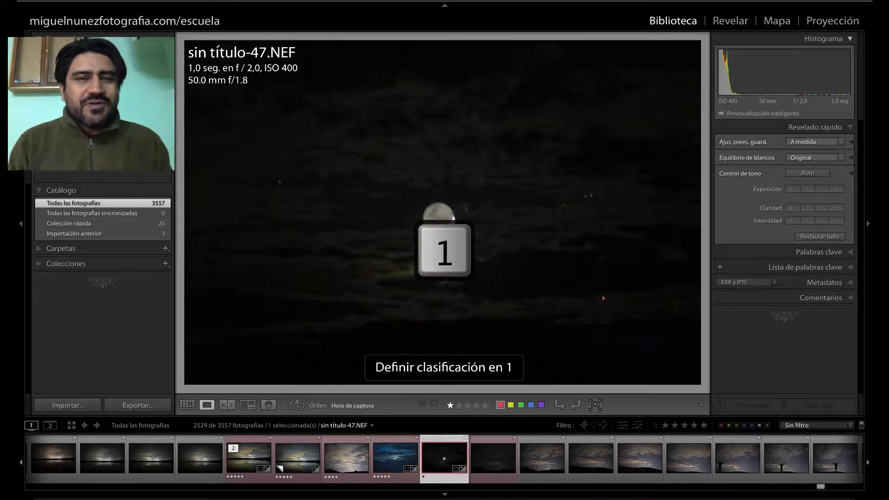
key("x")
key("Right")
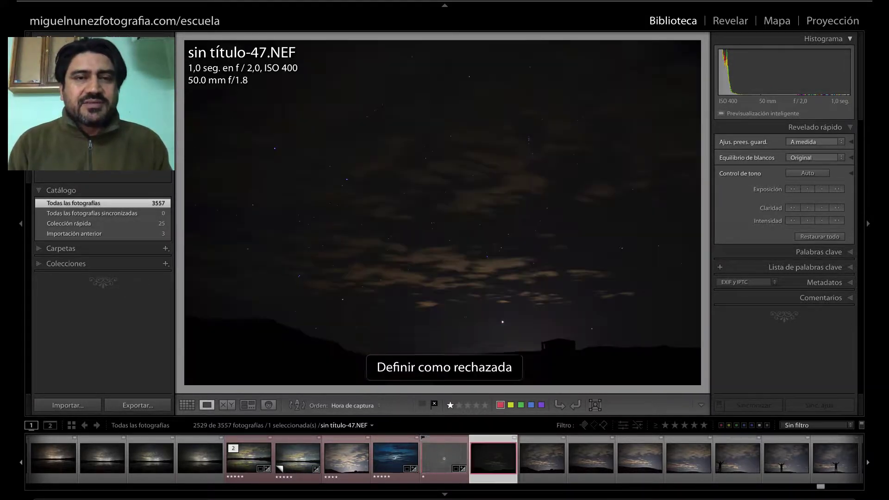
key("Right")
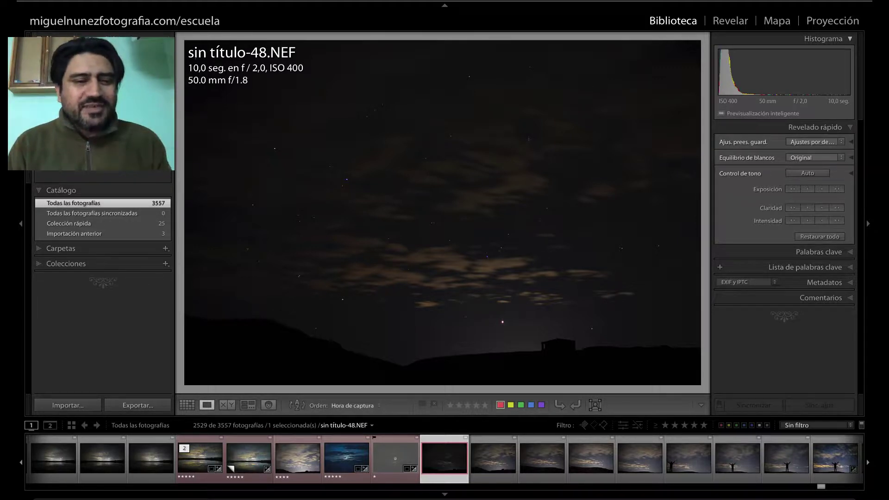
key("4")
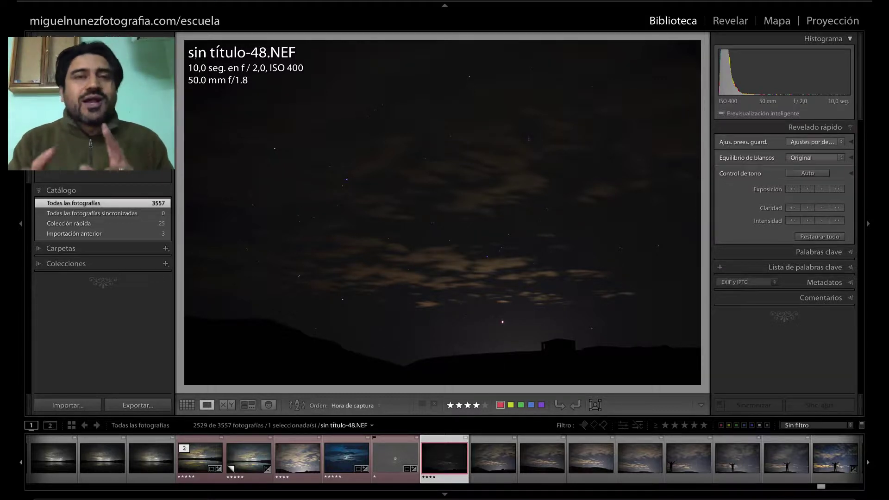
Select the original sin título-44 ('1 de 2') and open it in the Develop module.
left_click(189, 465)
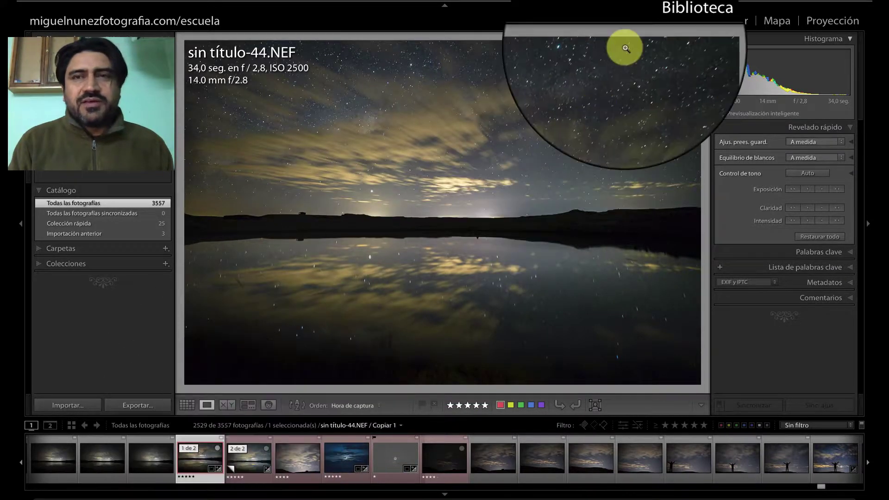
left_click(731, 19)
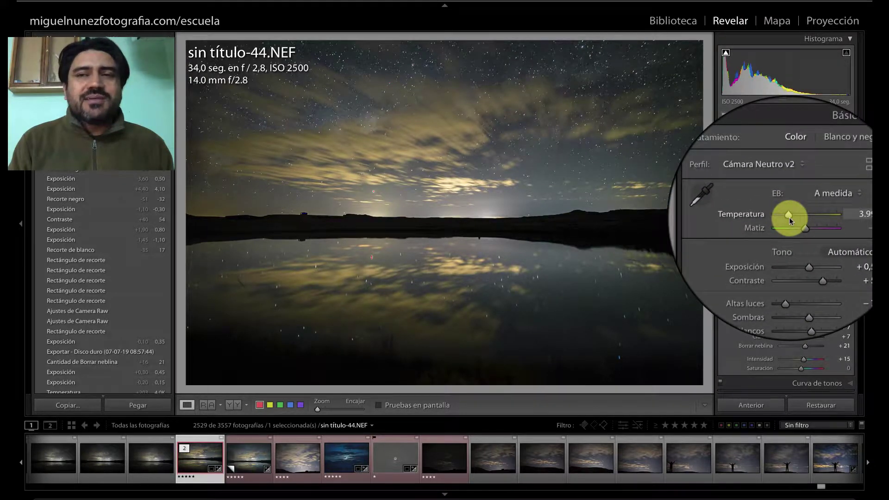
Warm sin título-44 to temperature 5.659 and change its label to yellow.
left_click_drag(790, 220, 797, 221)
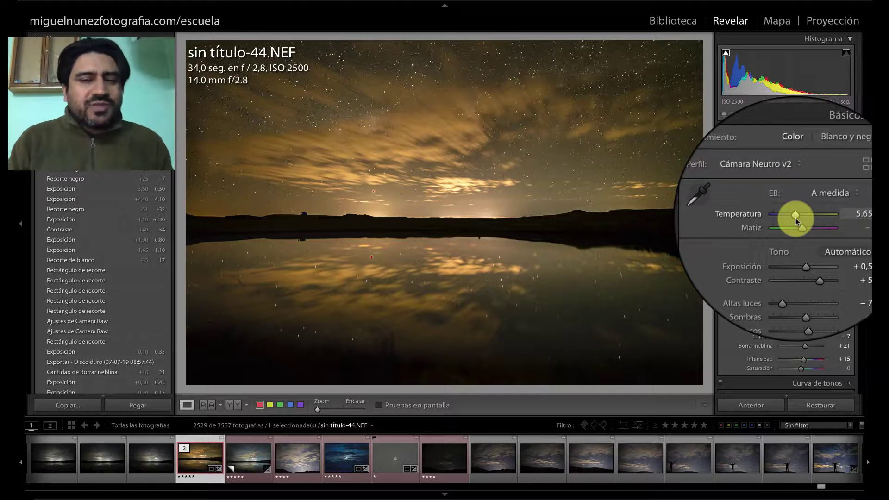
key("7")
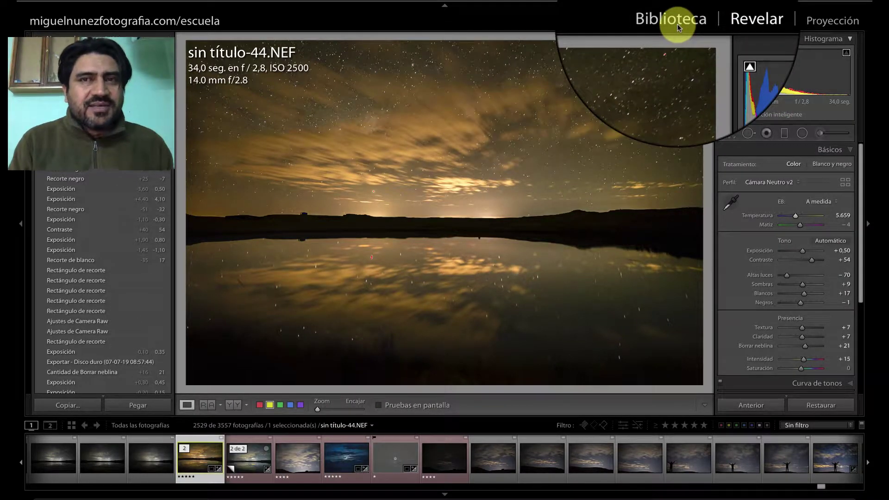
Return to the Library, switch Grid then Loupe, and display the virtual copy Copiar 1.
left_click(677, 26)
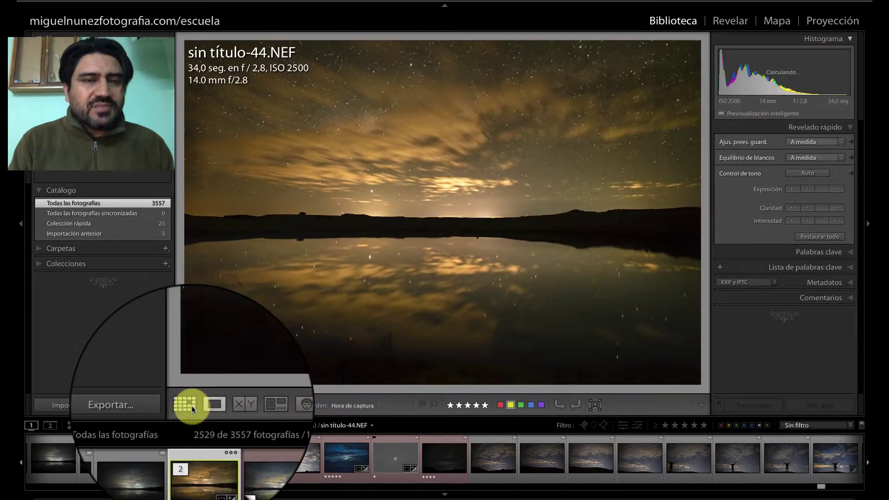
left_click(192, 405)
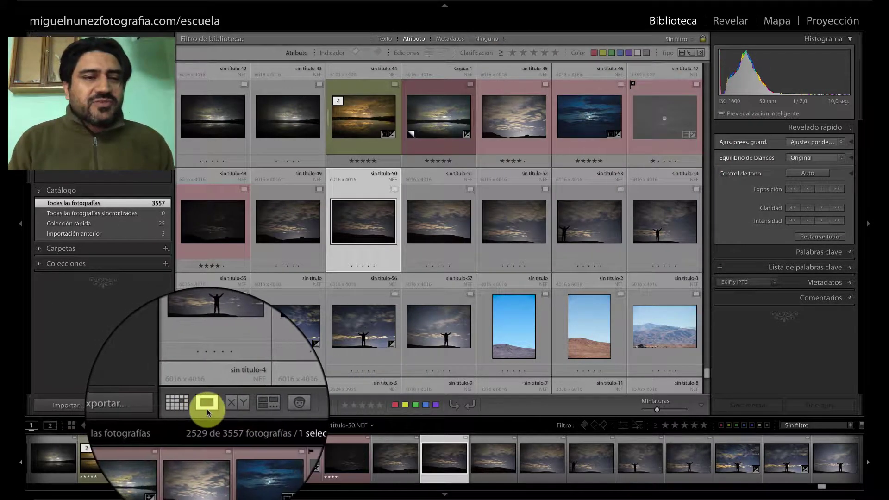
left_click(207, 410)
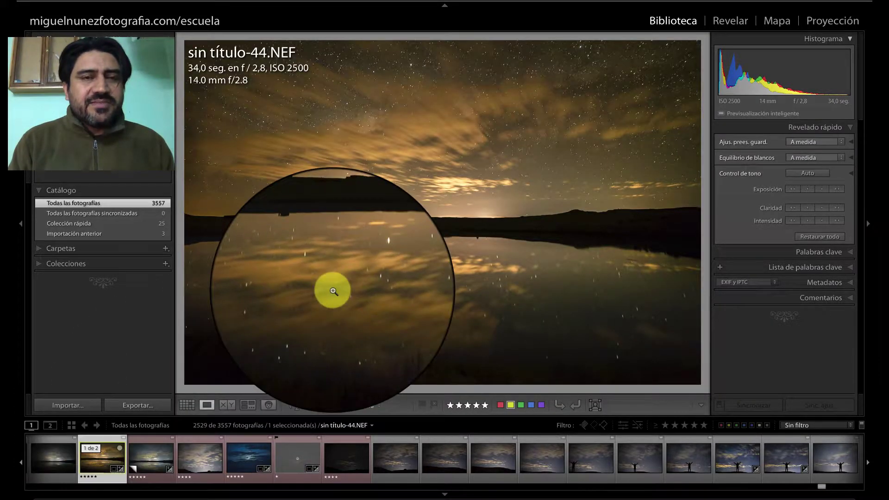
left_click(242, 456)
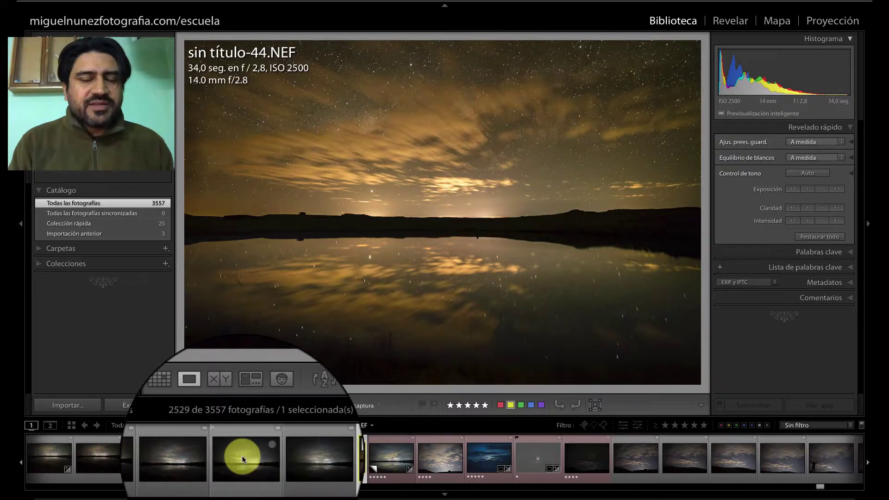
left_click(396, 463)
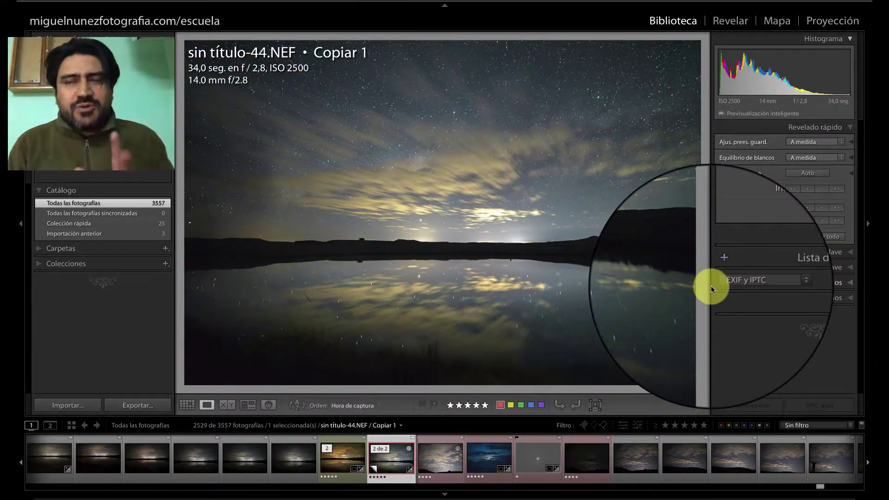
Give the virtual copy Copiar 1 a green colour label from Revelar.
left_click(735, 20)
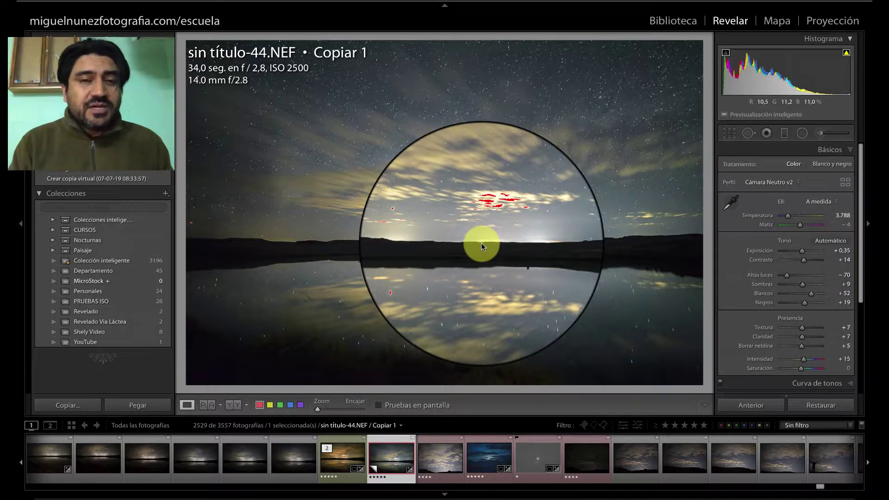
key("8")
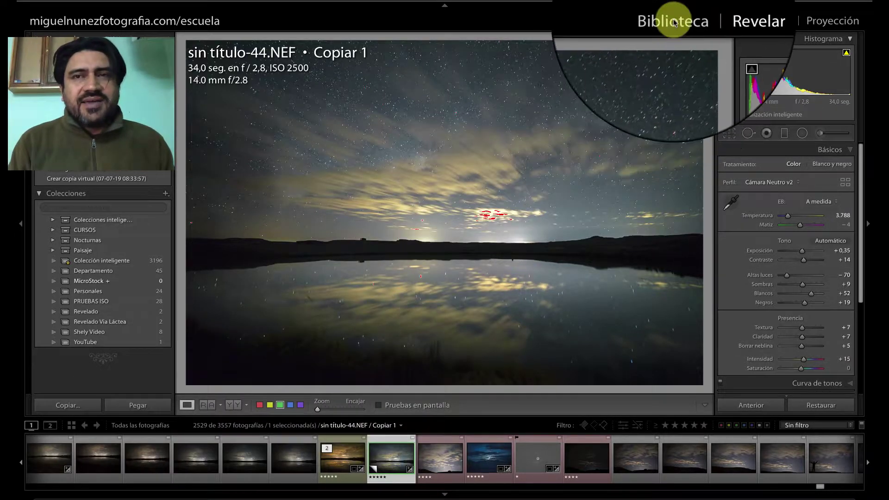
Return to the Library thumbnail grid and select sin título-50.
key("e")
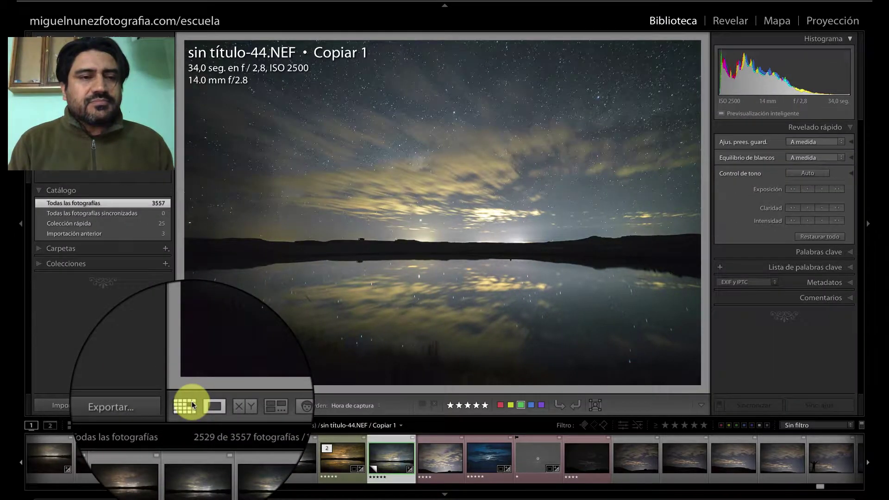
left_click(193, 406)
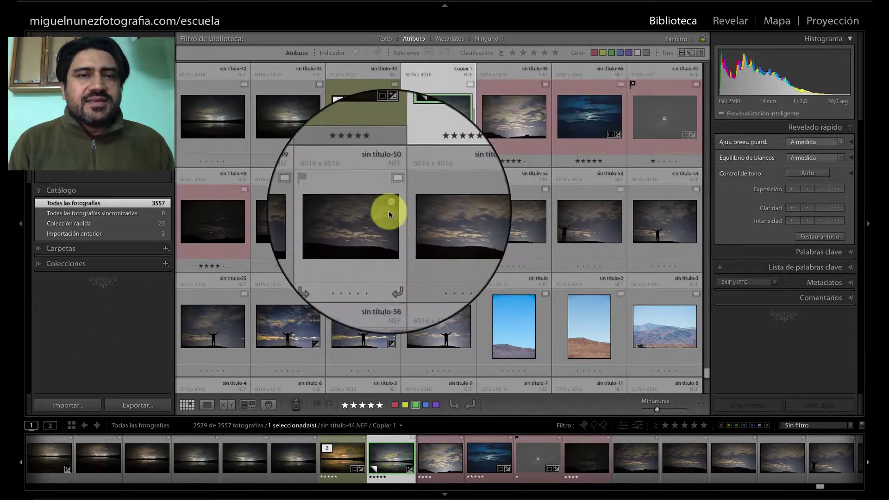
left_click(372, 253)
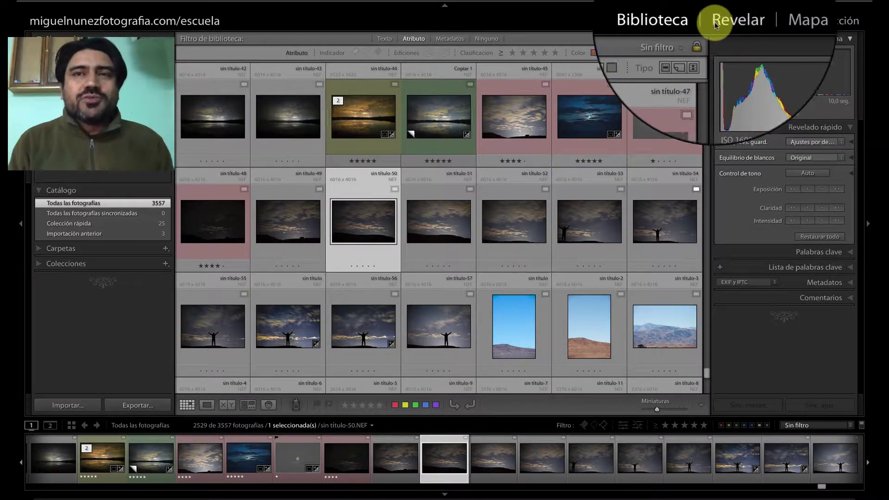
Set the module picker to show Mapa, Web and Imprimir, hiding Libro and Proyección.
right_click(657, 21)
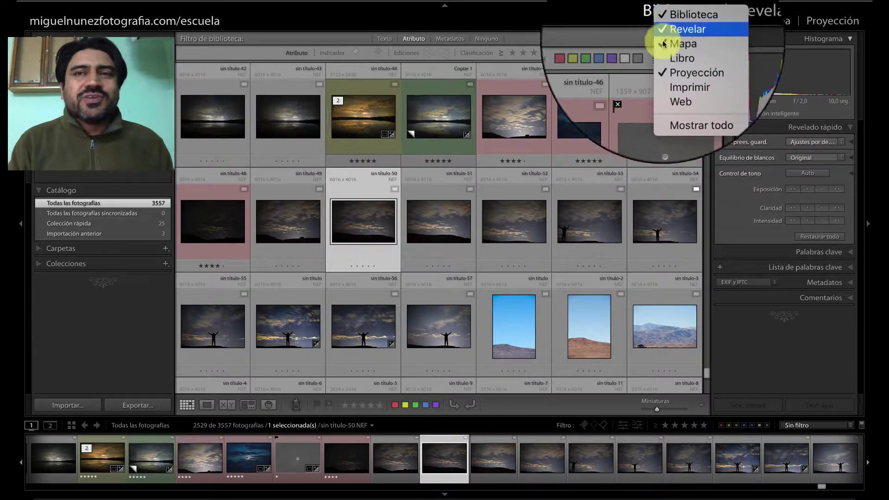
left_click(679, 55)
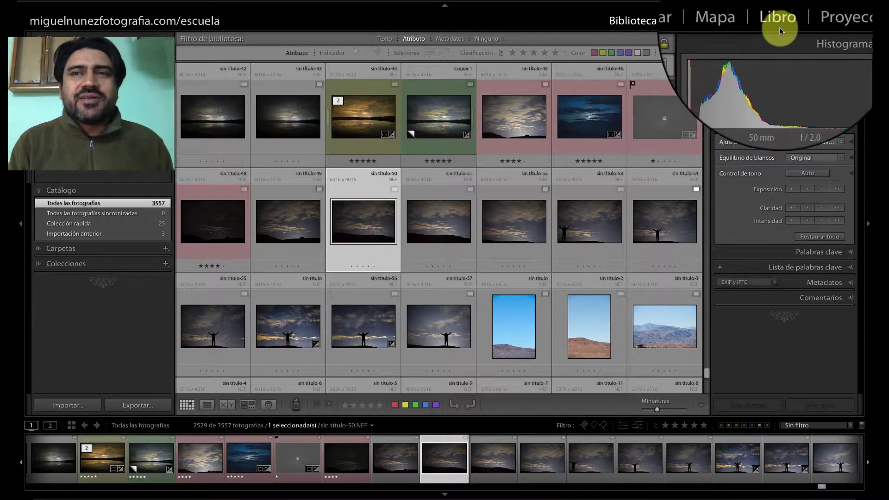
right_click(633, 21)
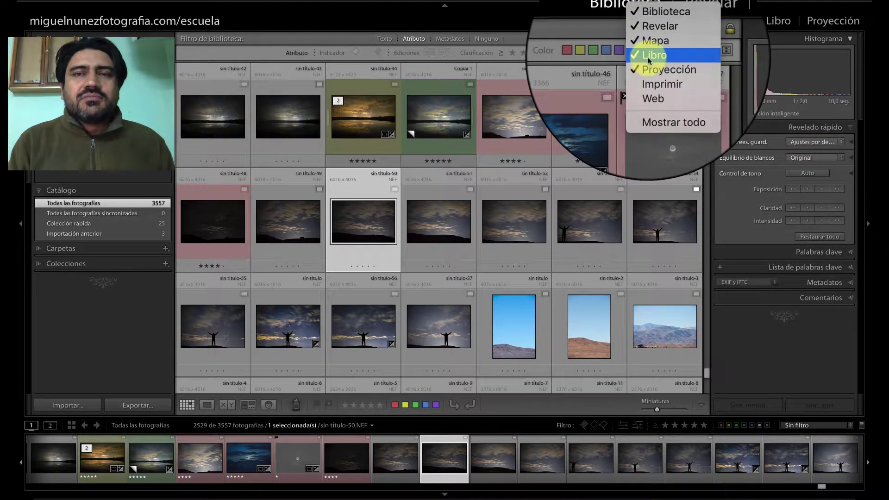
left_click(649, 57)
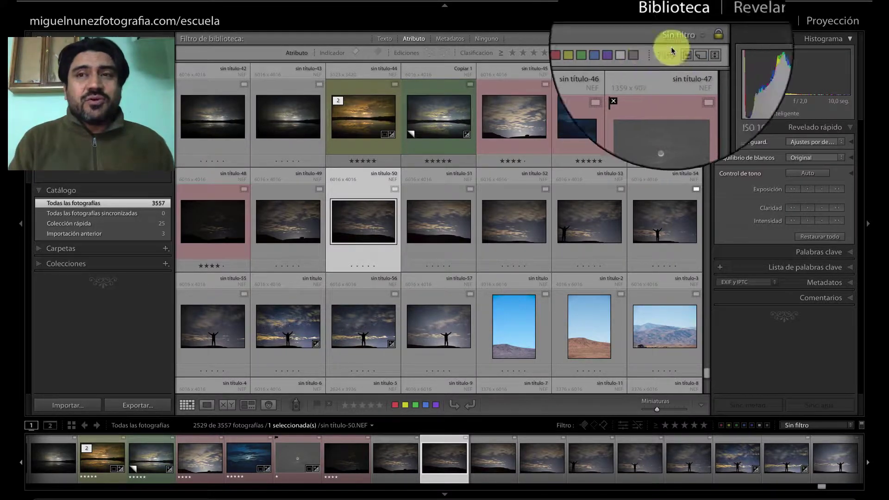
right_click(653, 22)
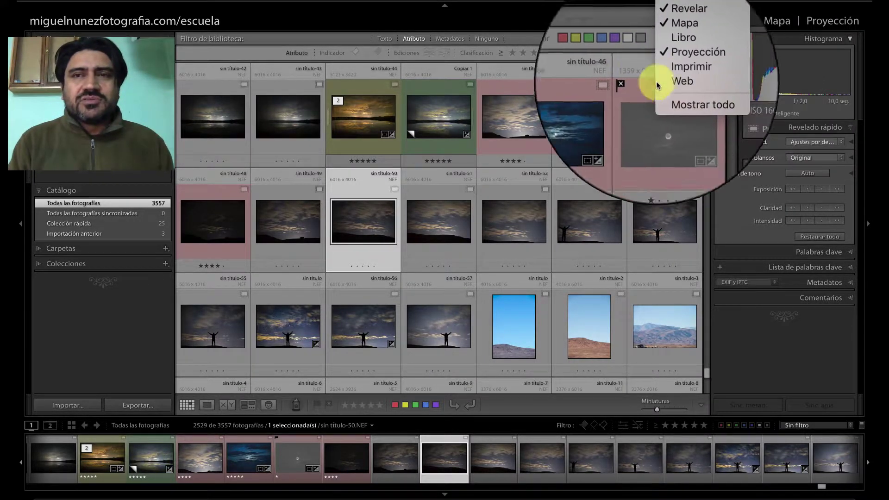
left_click(662, 81)
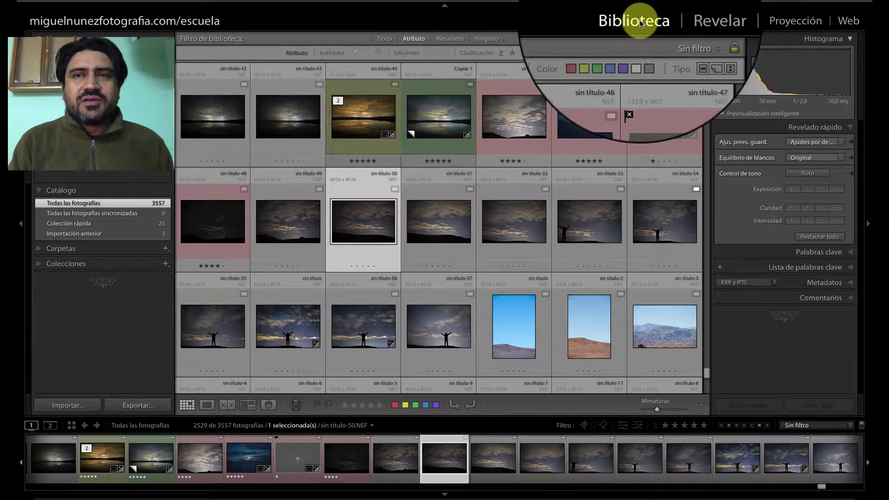
right_click(622, 22)
left_click(648, 68)
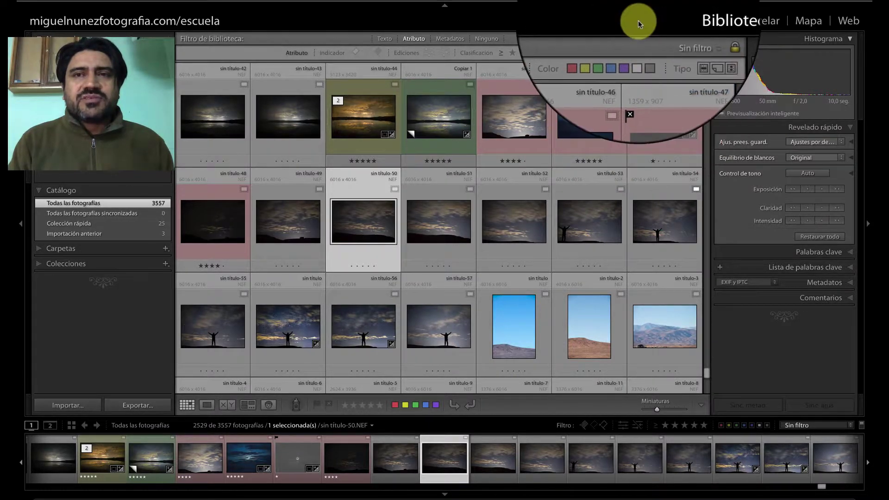
right_click(686, 23)
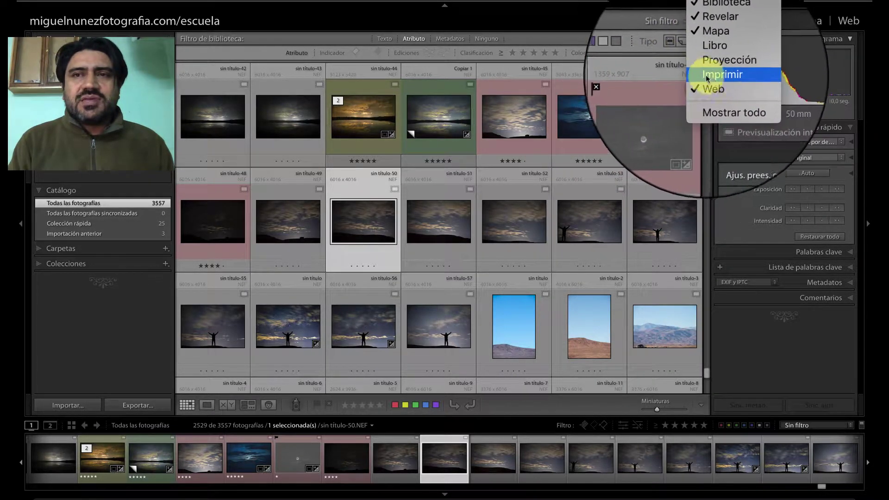
left_click(737, 80)
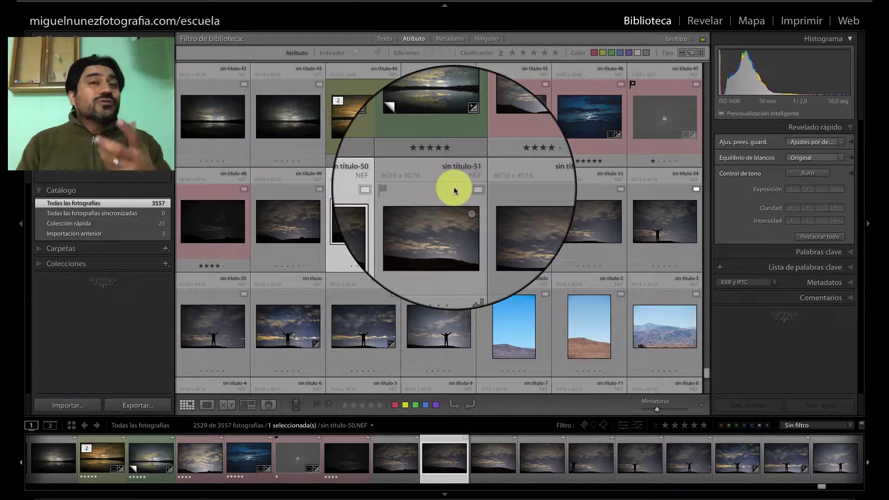
Open sin título-44.NEF in Revelar and start a crop with Original aspect ratio.
left_click(696, 18)
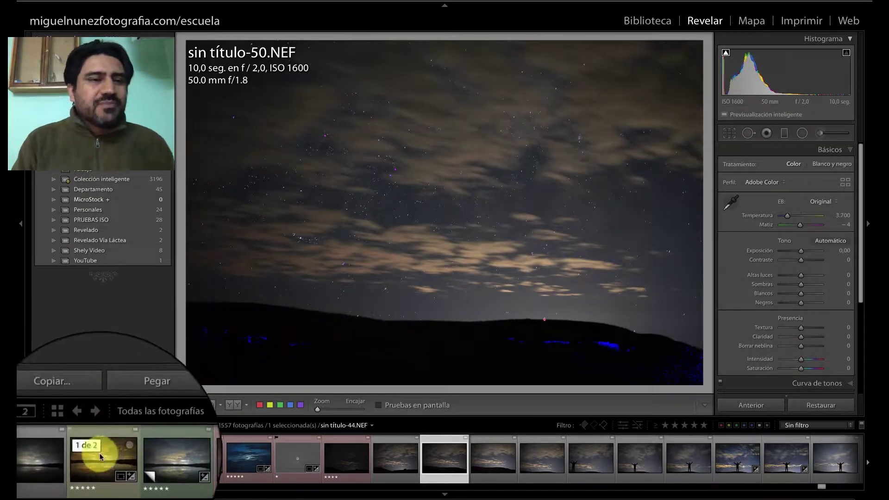
left_click(102, 457)
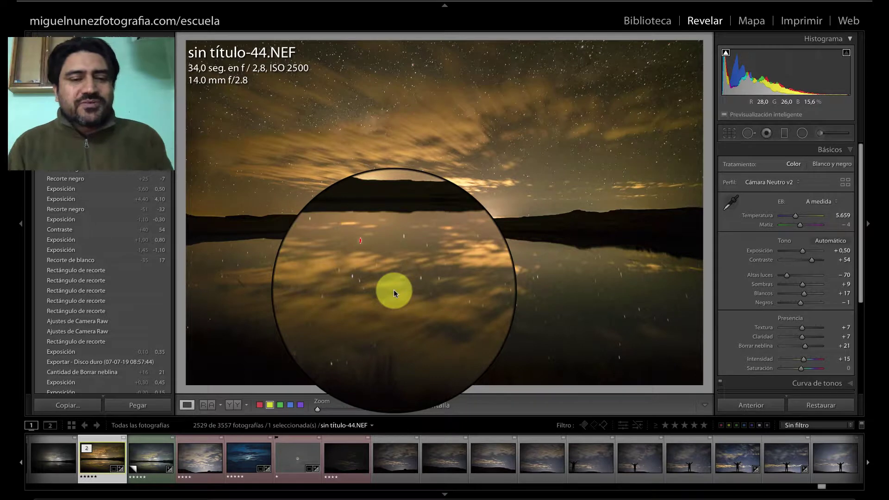
key("r")
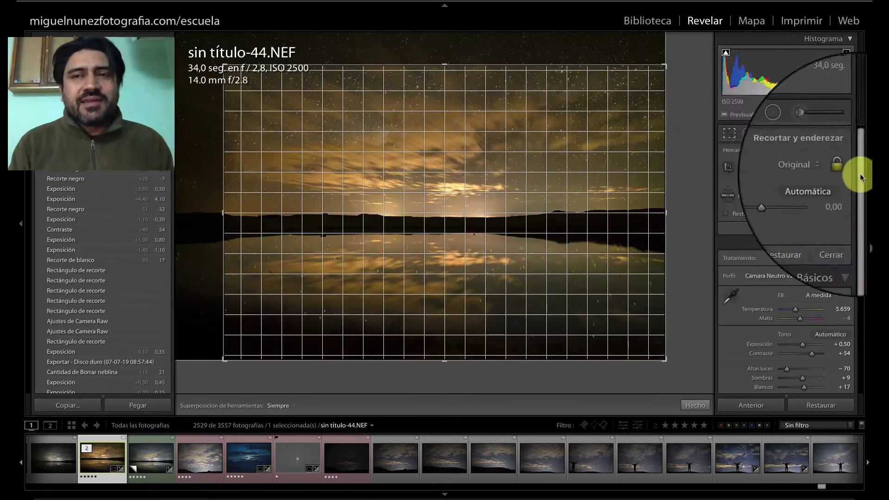
left_click(824, 168)
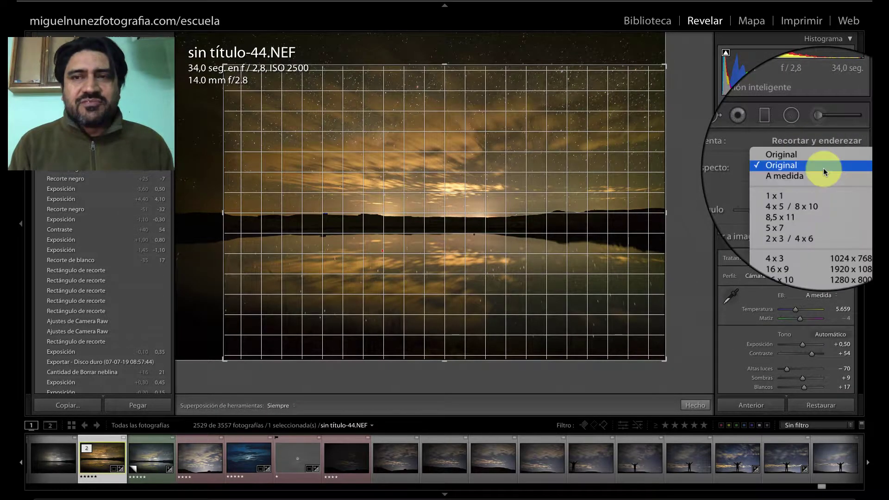
left_click(805, 157)
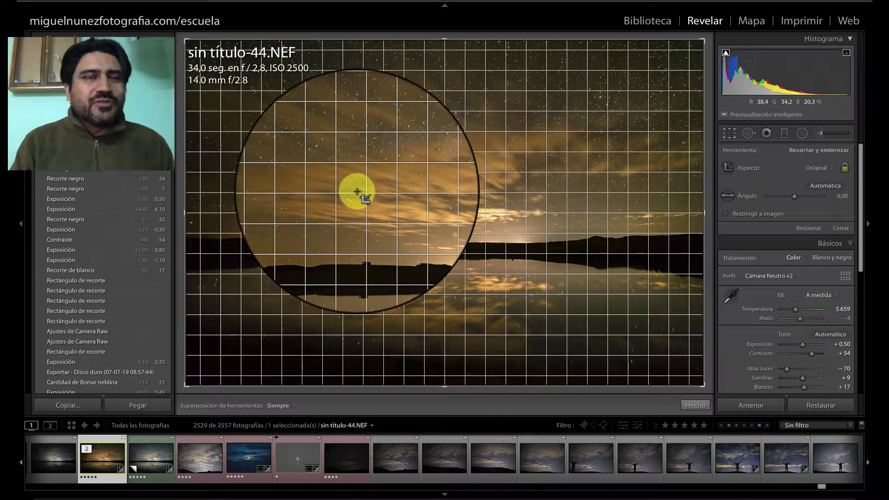
Cycle the crop overlay through diagonal, golden triangle, golden ratio and golden spiral guides.
key("o")
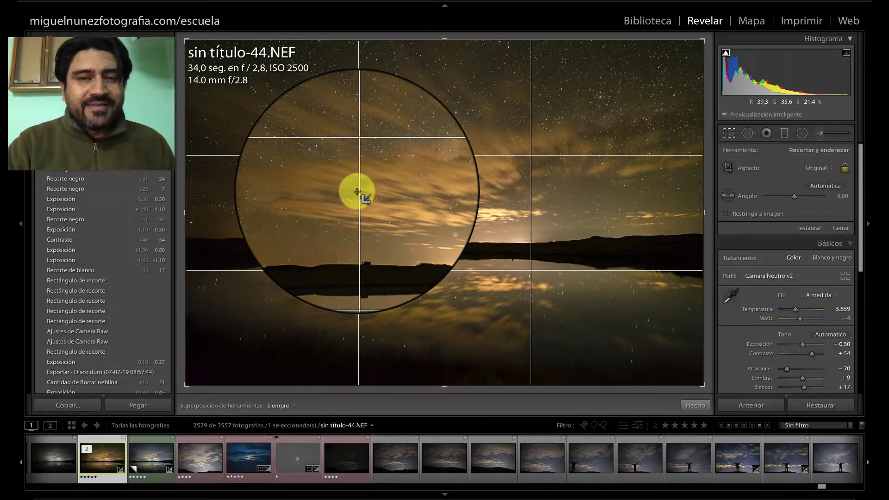
key("o")
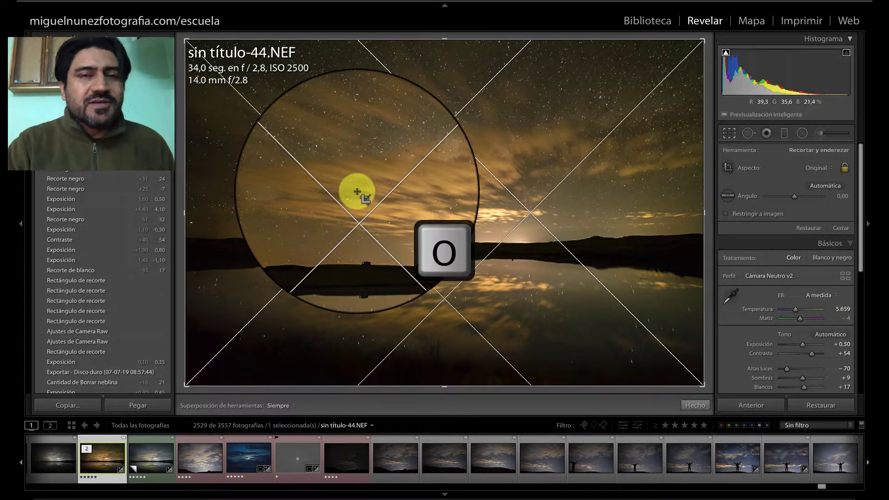
key("o")
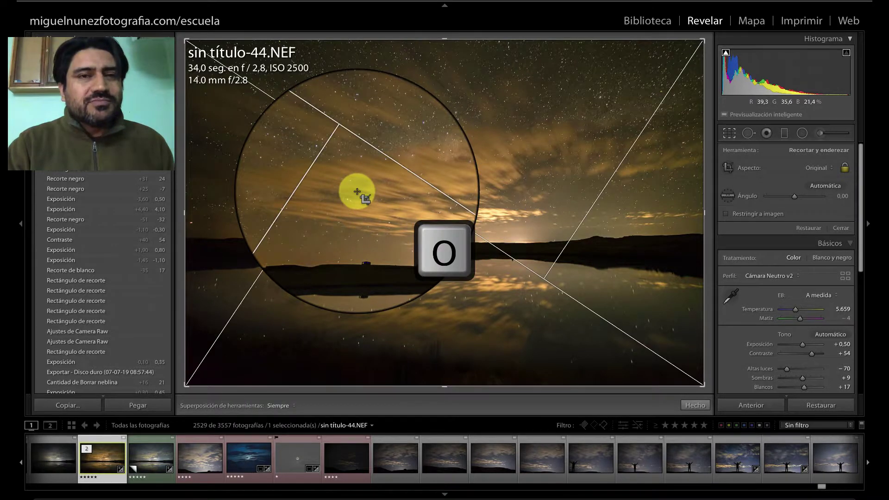
key("o")
key("o")
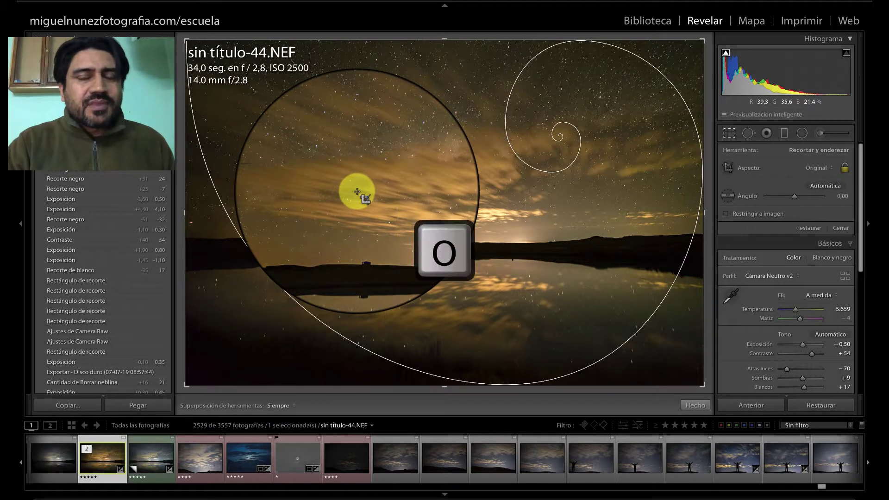
key("o")
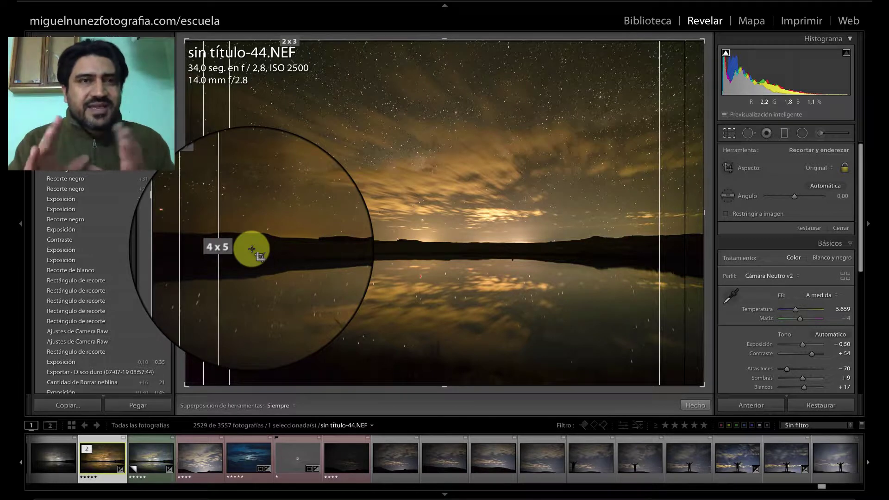
Trim the crop from the top-left corner, lower Temperatura to 4.228, and dim the interface.
key("o")
key("o")
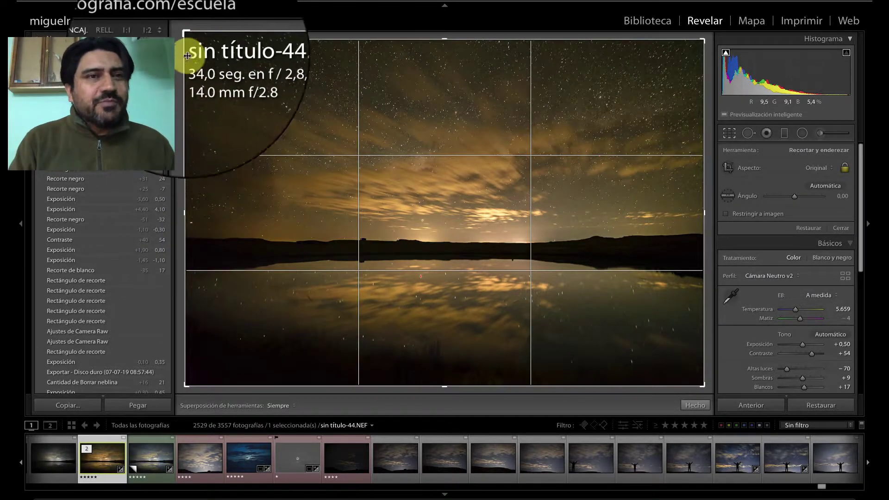
left_click_drag(183, 40, 218, 71)
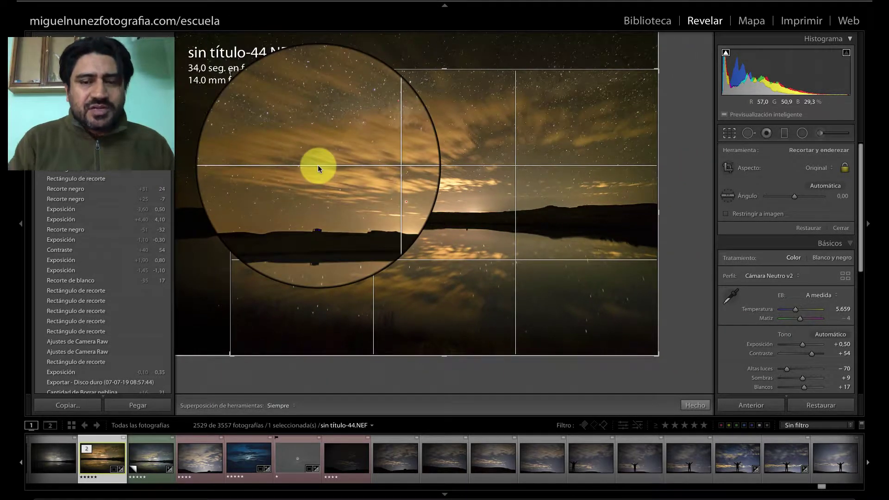
key("Return")
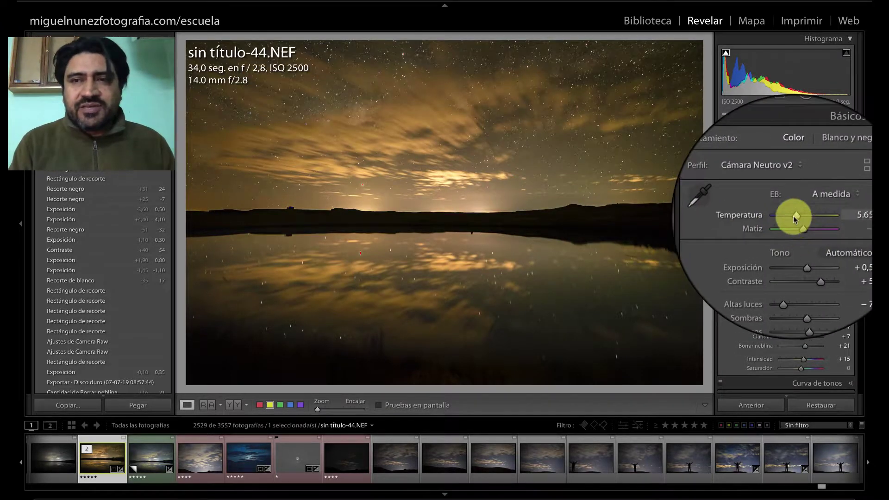
left_click_drag(793, 216, 789, 219)
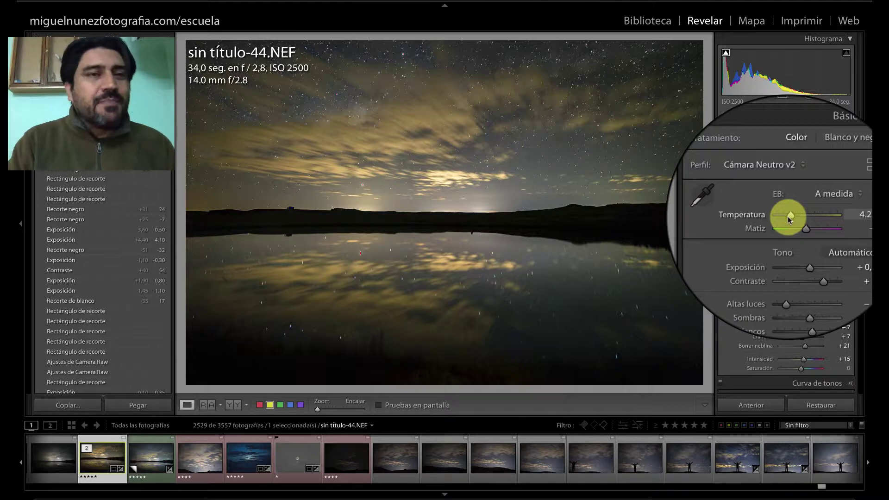
key("l")
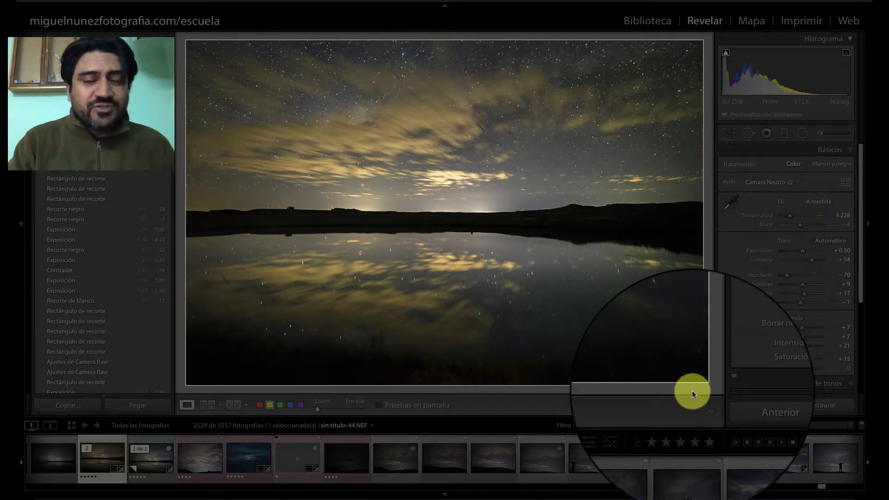
Cycle Lights Out back to normal brightness, with a brief full-screen preview.
key("l")
key("l")
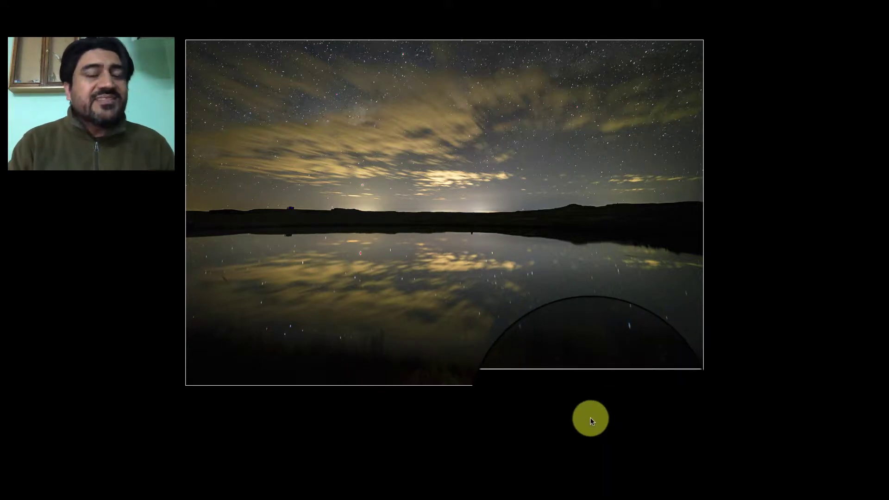
key("l")
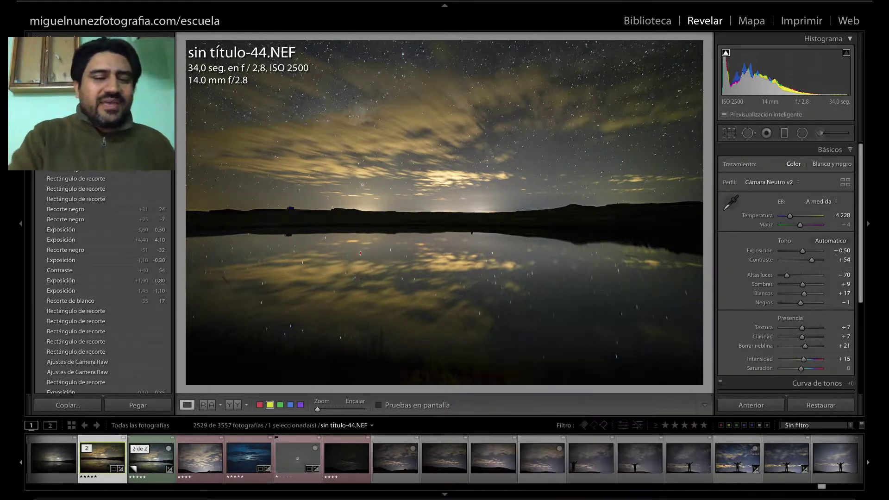
key("f")
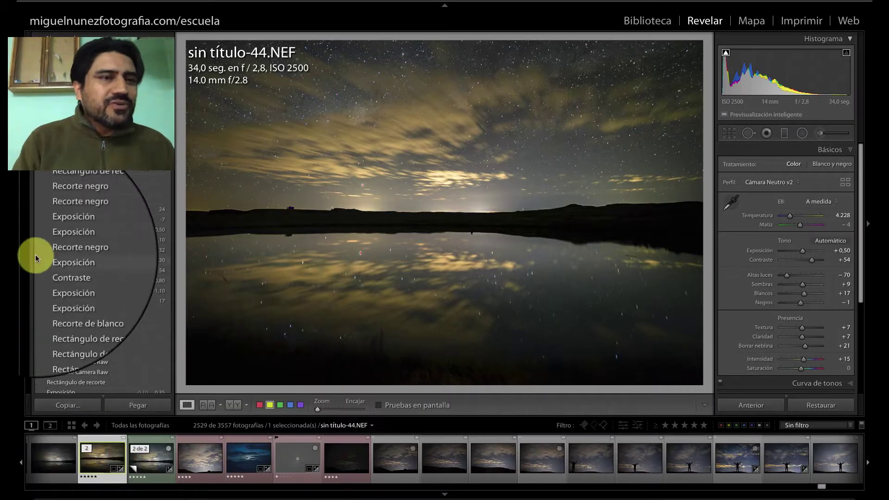
Hide the module bar, side panels and all panels to view the photo larger, then restore them.
left_click(444, 7)
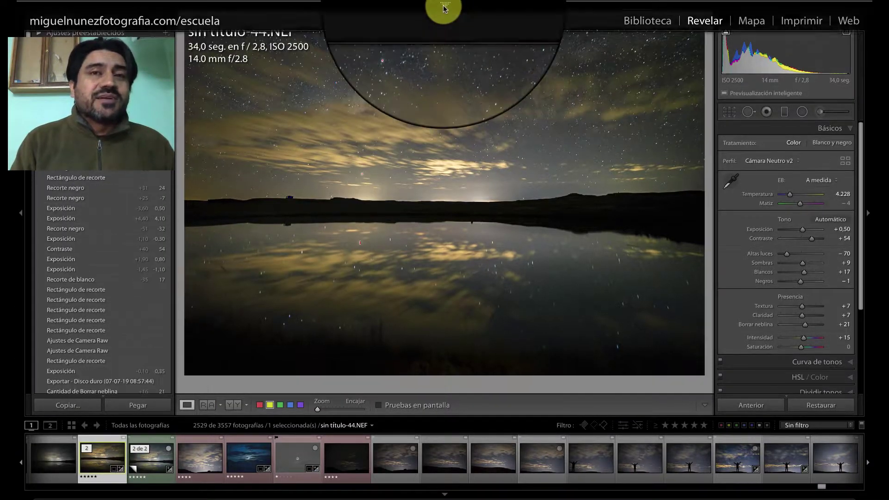
left_click(444, 7)
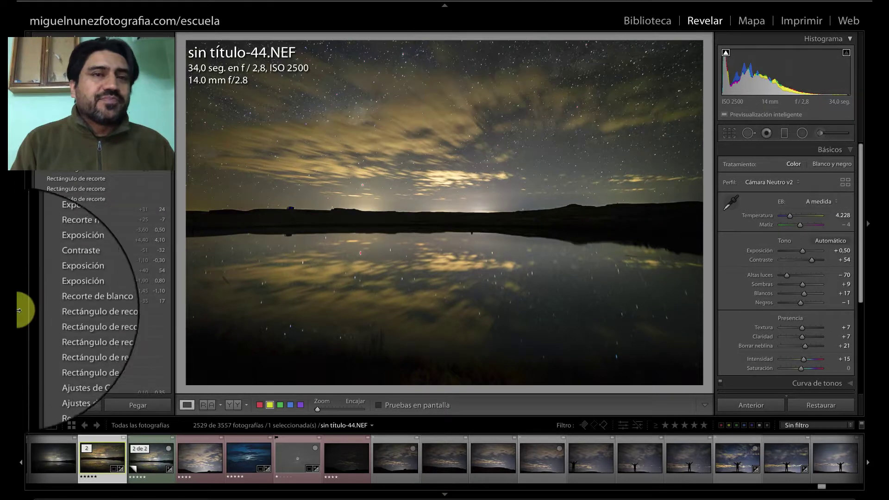
left_click(18, 224)
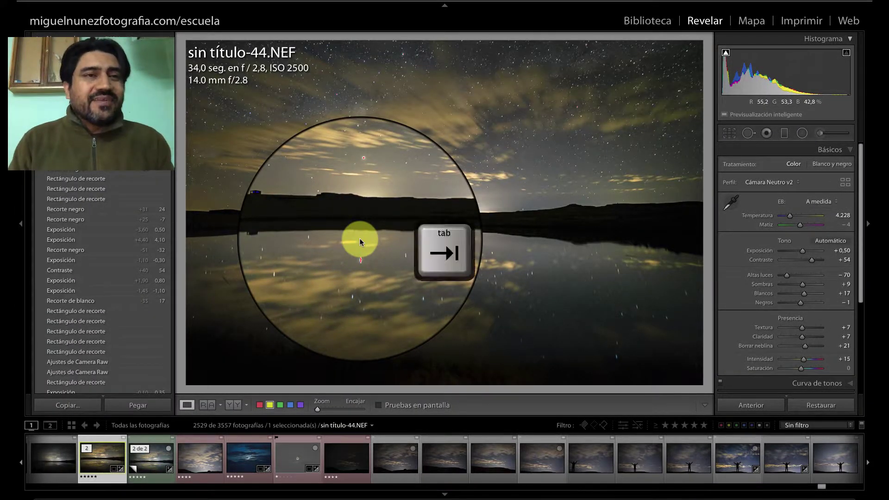
key("Tab")
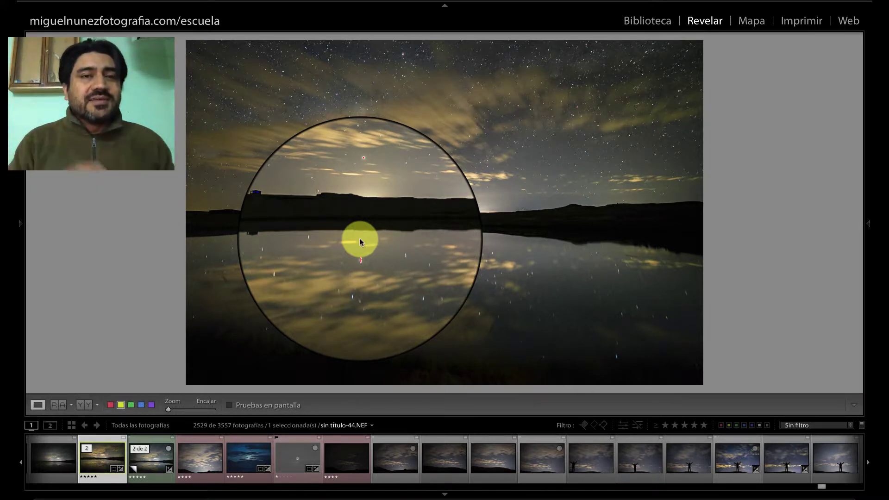
key("Tab")
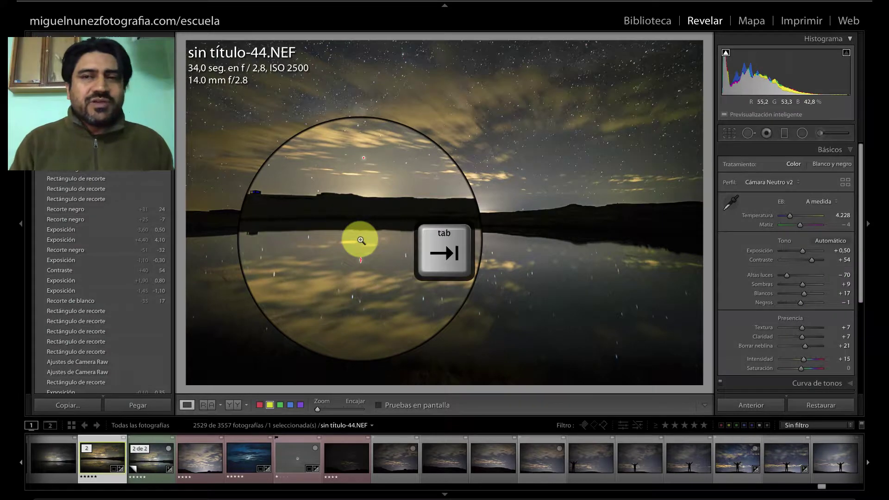
key("shift+Tab")
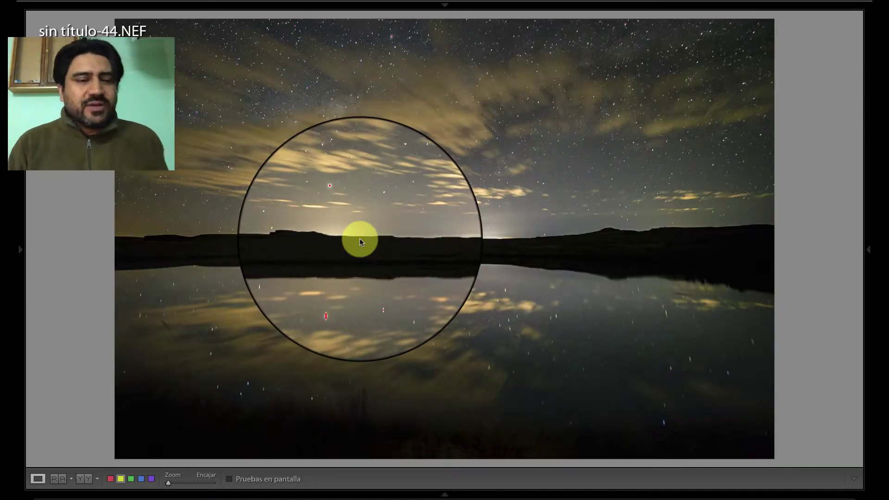
key("shift+Tab")
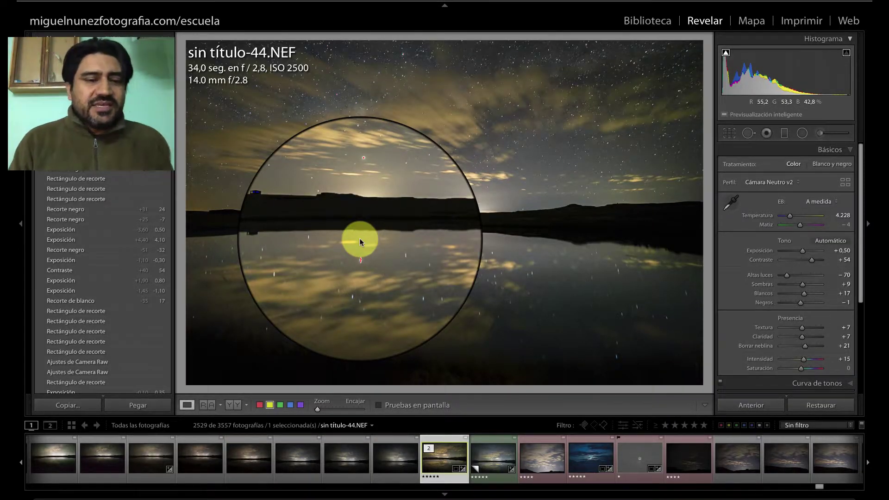
key("shift+Tab")
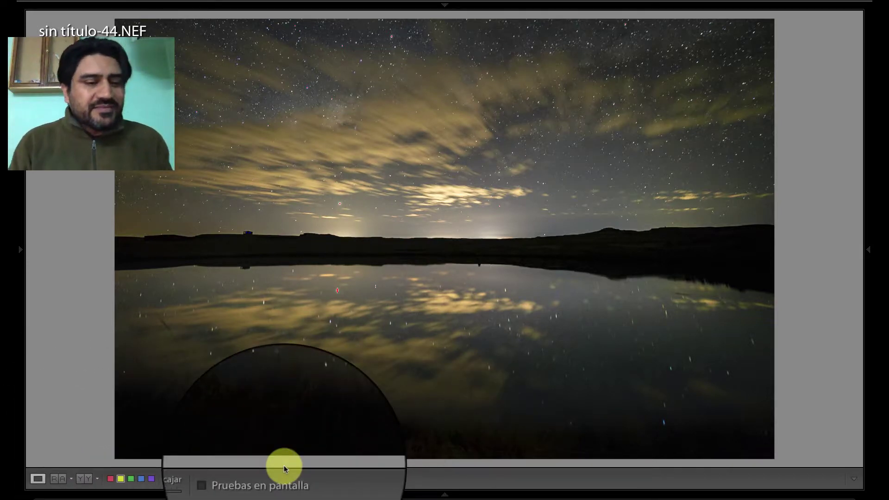
key("shift+Tab")
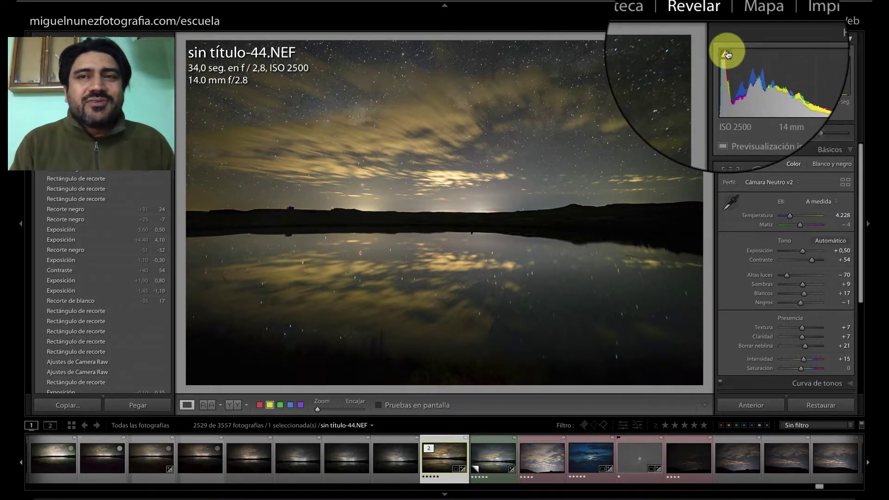
left_click(727, 56)
left_click(727, 55)
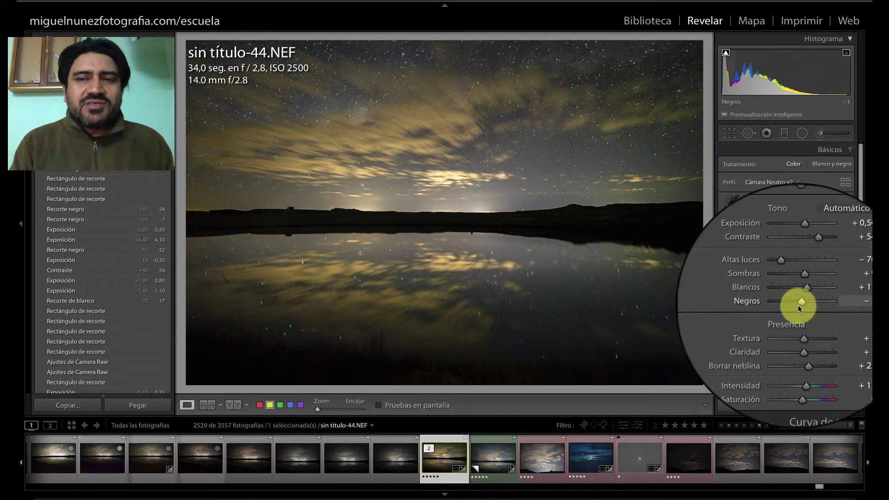
left_click_drag(800, 303, 795, 304)
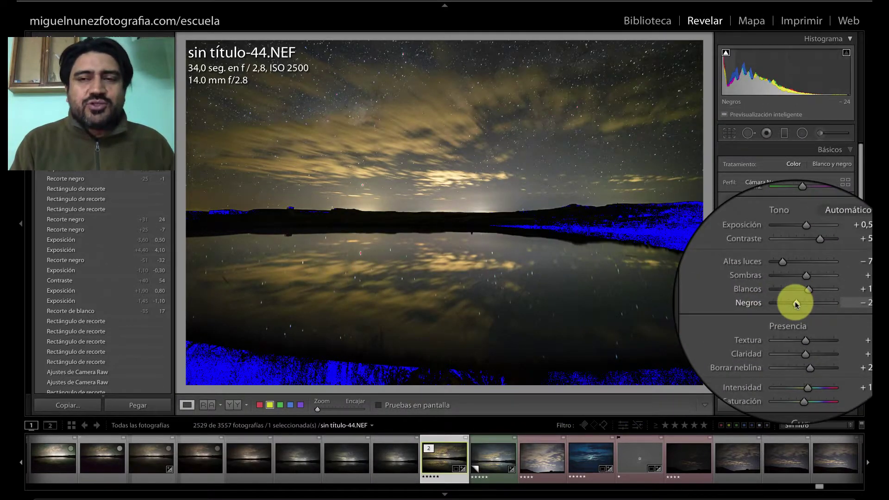
left_click_drag(795, 303, 796, 304)
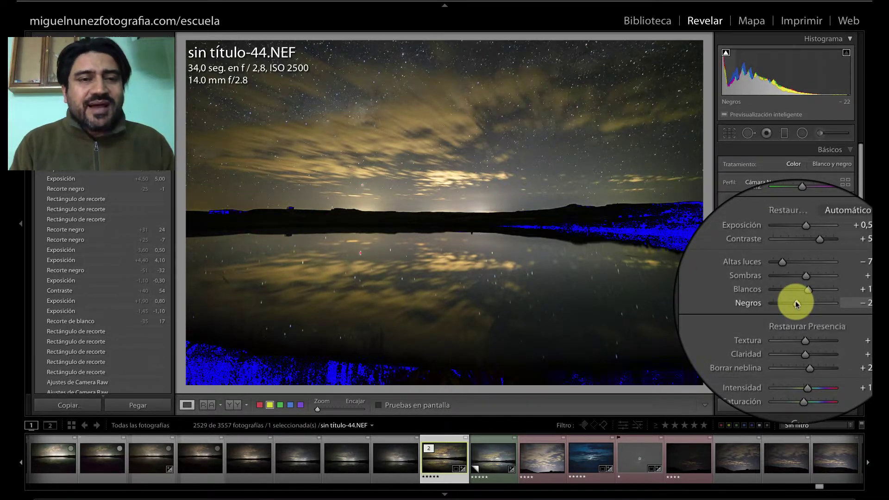
key("alt")
left_click_drag(796, 304, 802, 304)
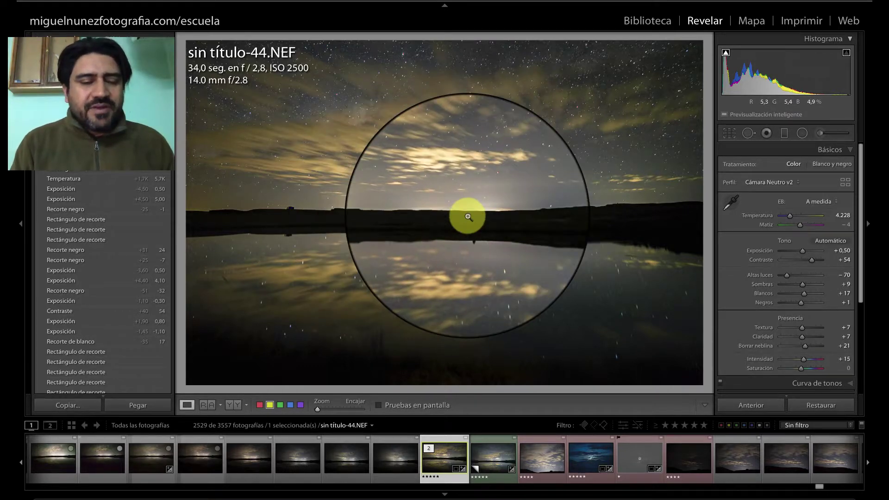
key("alt")
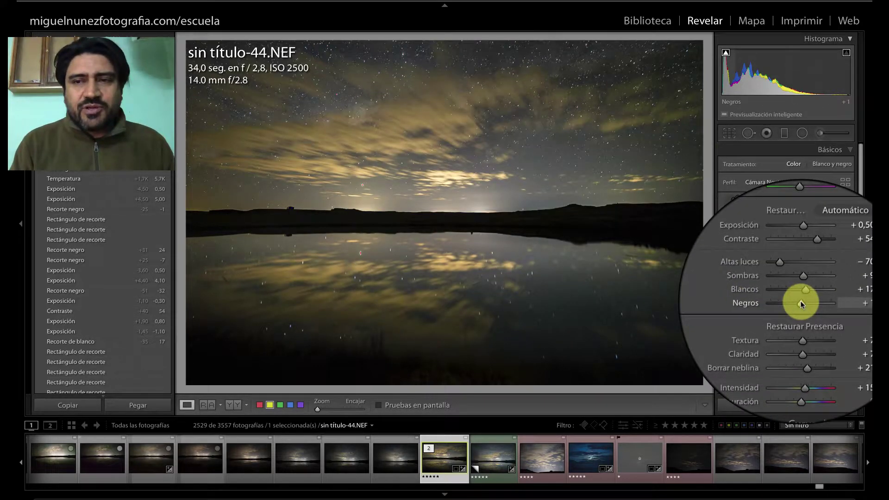
left_click(800, 303, "alt")
left_click_drag(801, 303, 800, 303)
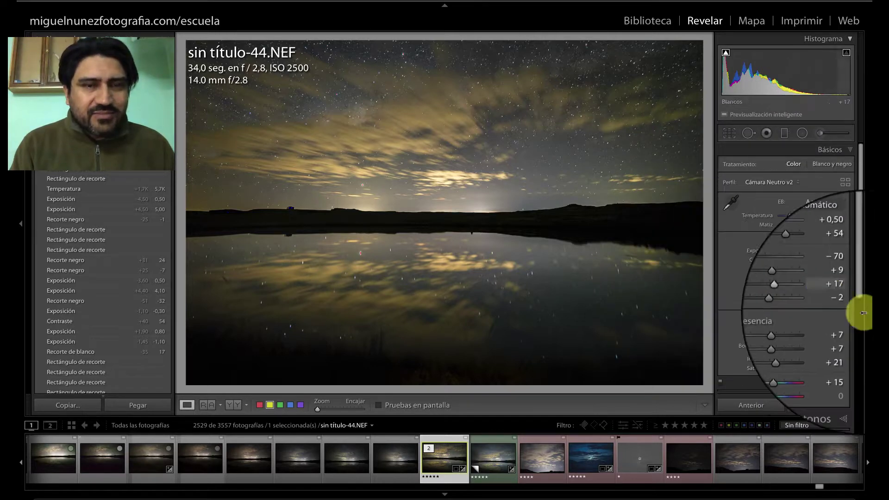
left_click(848, 304)
key("BackSpace")
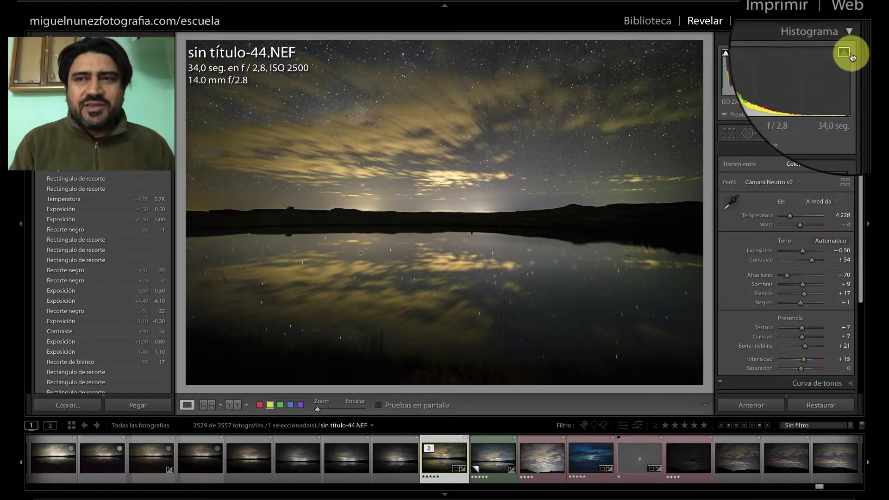
left_click_drag(806, 249, 839, 248)
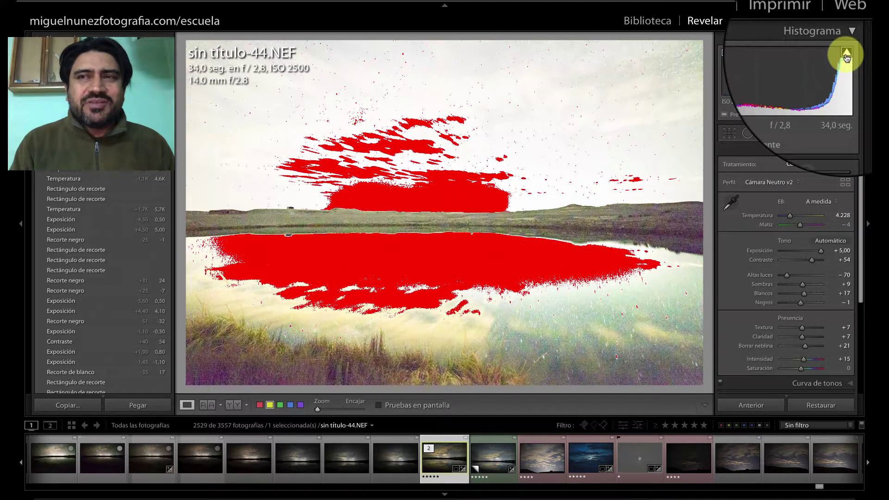
left_click(846, 54)
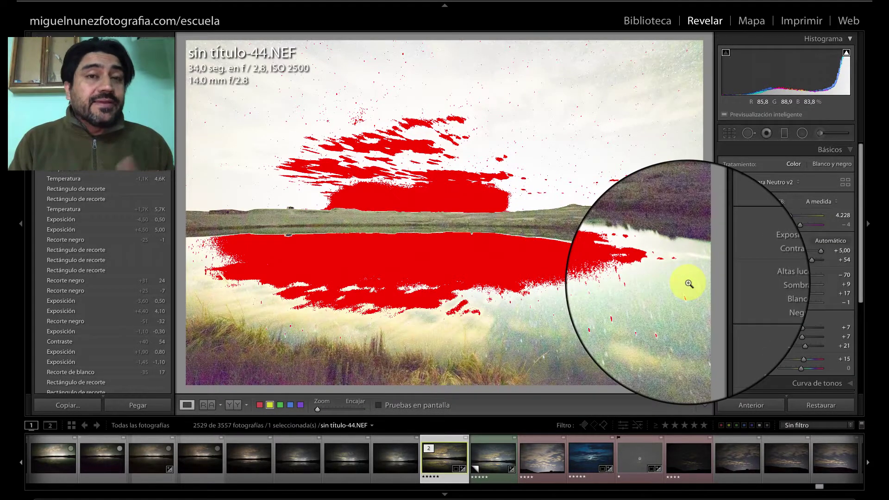
left_click(837, 252)
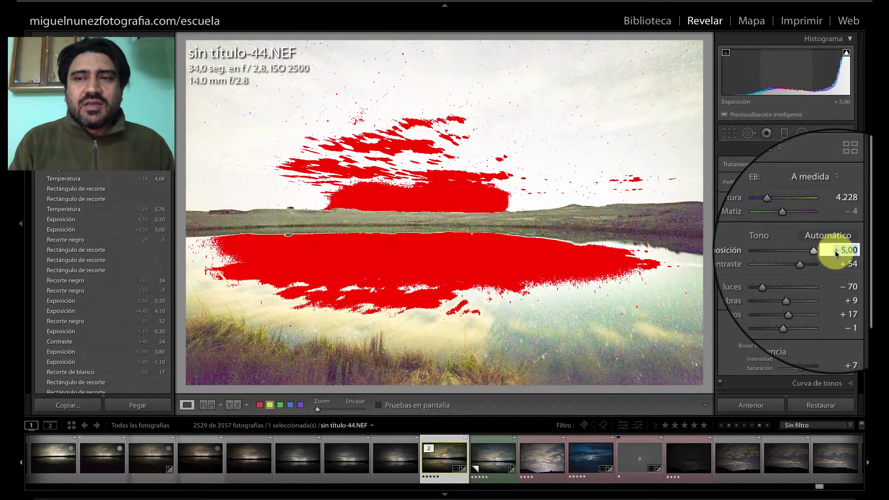
type("1,1")
key("Return")
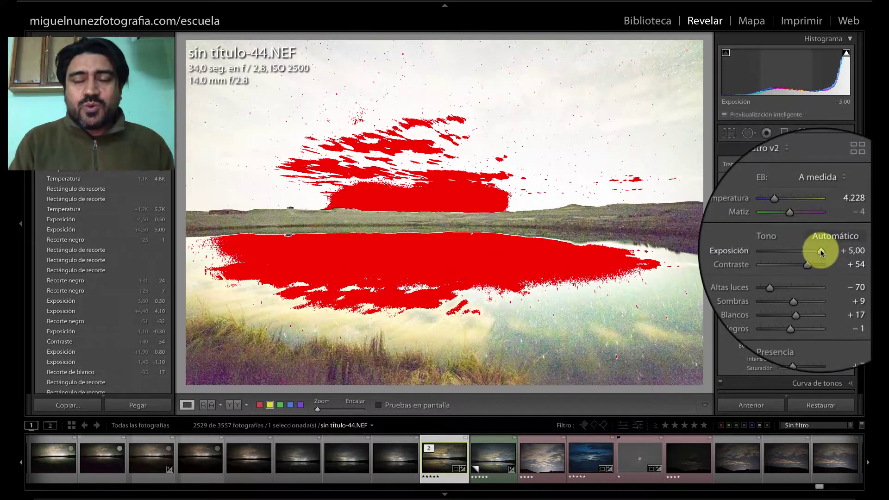
left_click_drag(806, 251, 803, 250)
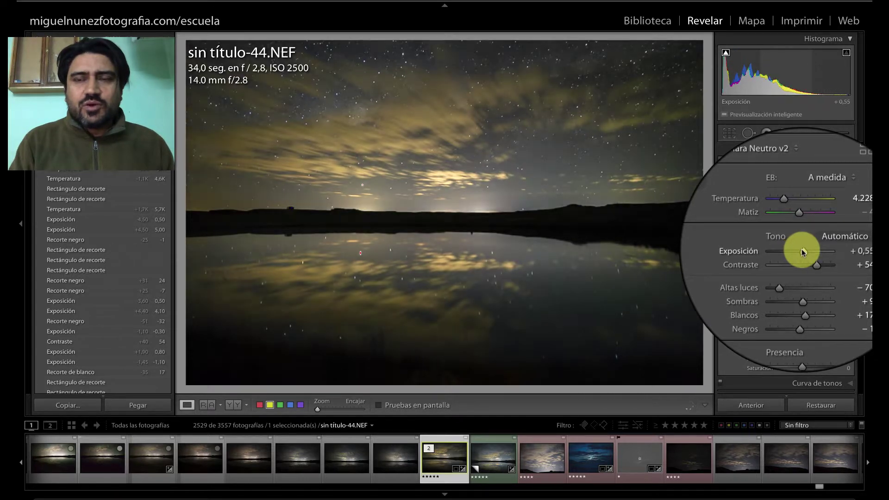
key("super+z")
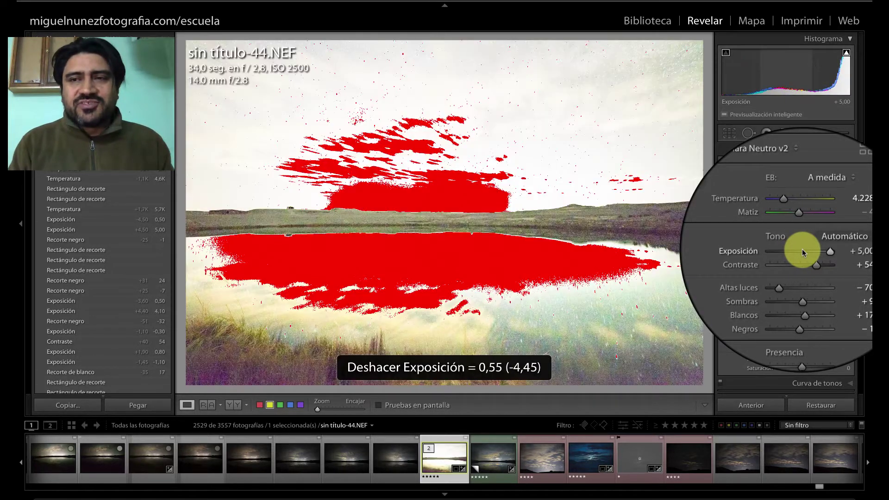
key("super+z")
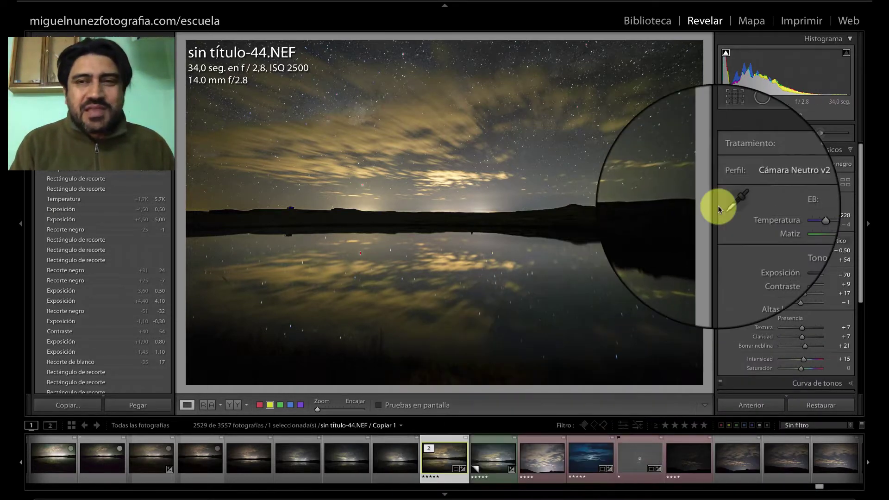
Warm the original to Temperatura 9.592, rate it five stars, and lower the copy's Whites to +43.
left_click(807, 215)
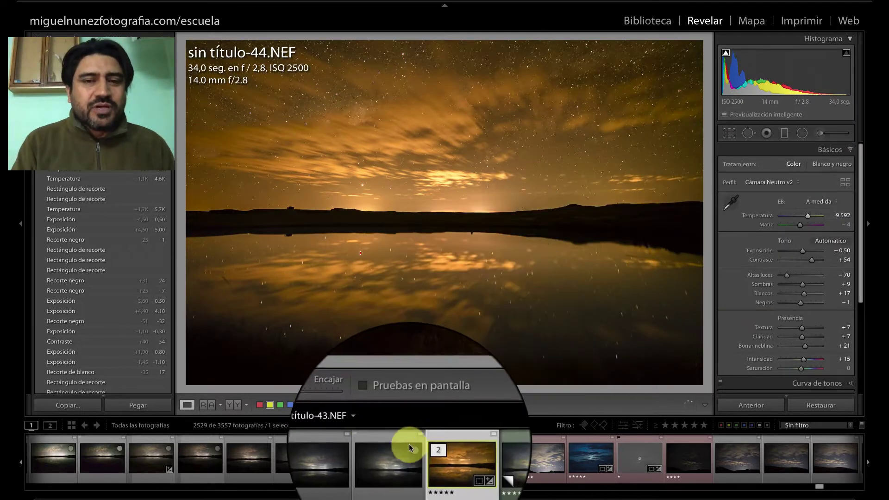
key("5")
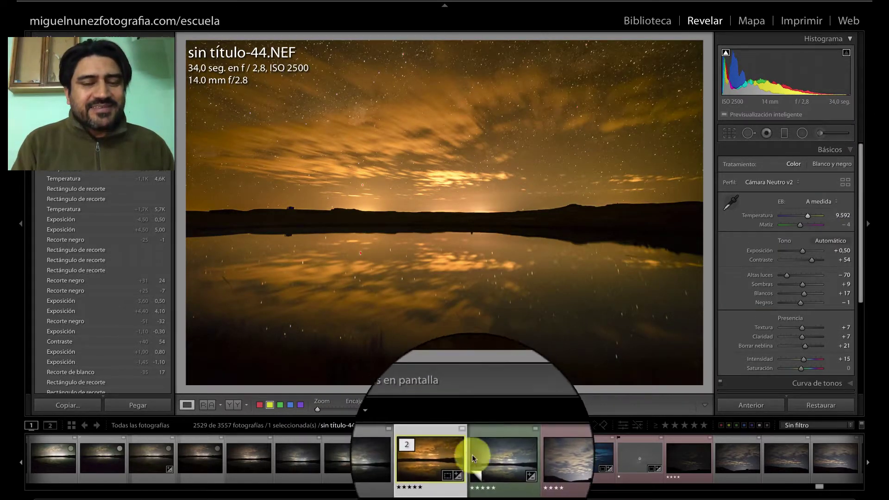
left_click(492, 463)
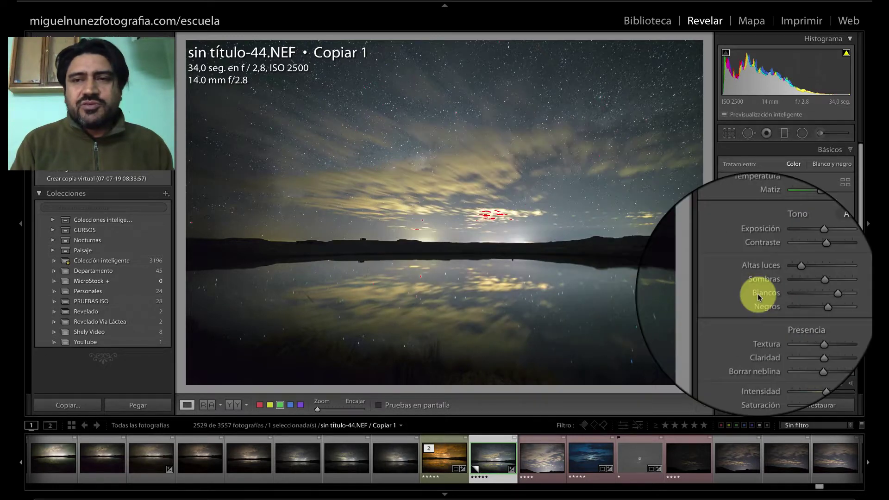
left_click_drag(811, 295, 810, 296)
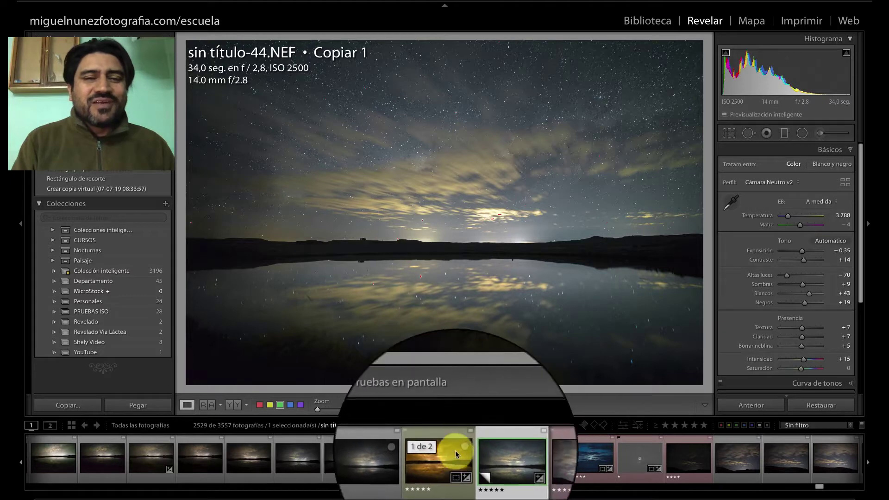
Paste the previous photo's settings onto the copy, undo it, and select four photos ending at the copy.
left_click(754, 407)
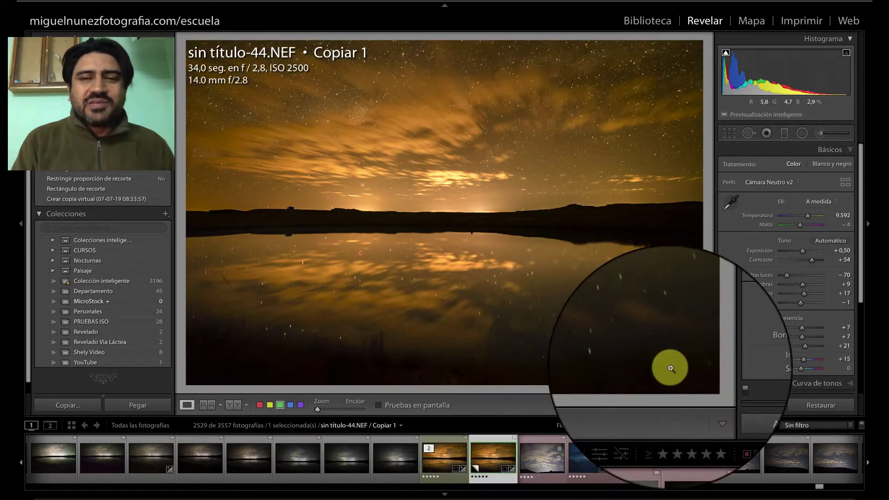
key("ctrl+z")
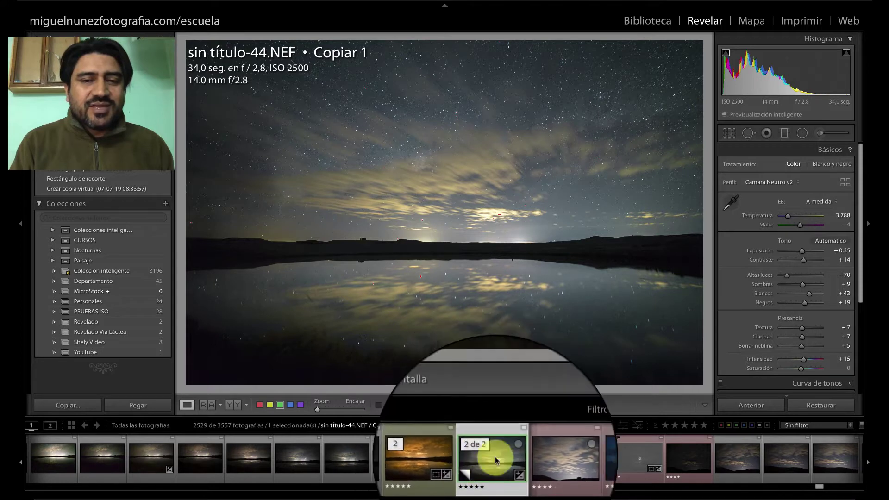
left_click(351, 463, "shift")
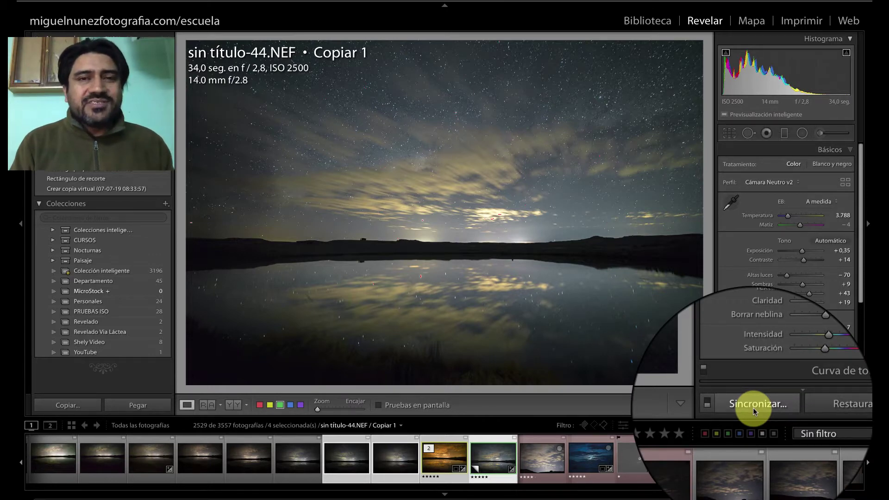
Sync all of Copiar 1's Develop settings to the selected photos, then view the original at temperature 3.788.
left_click(753, 407)
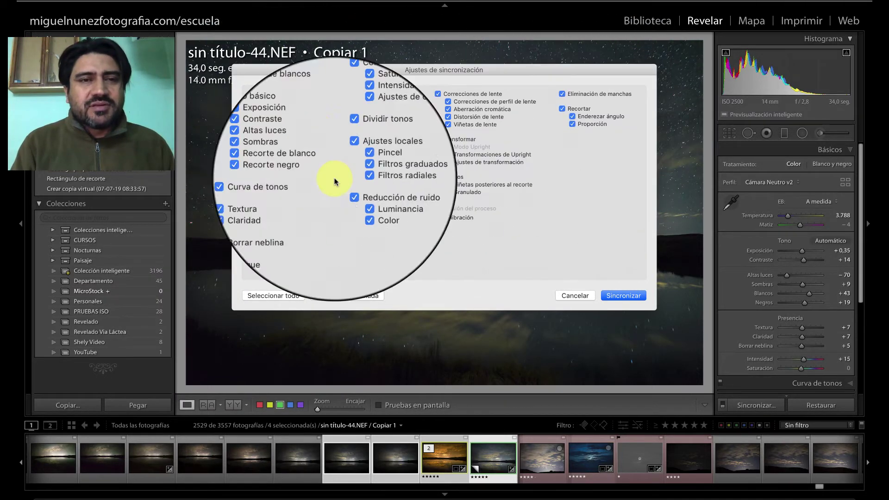
left_click(332, 294)
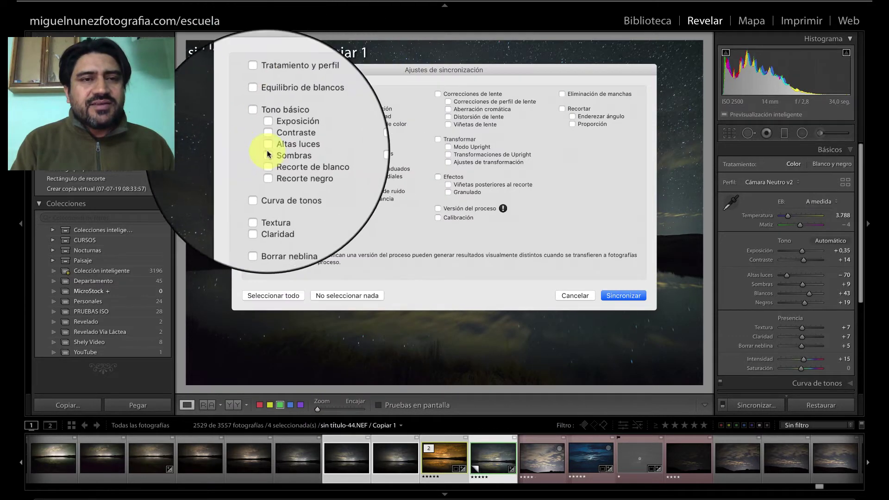
left_click(258, 294)
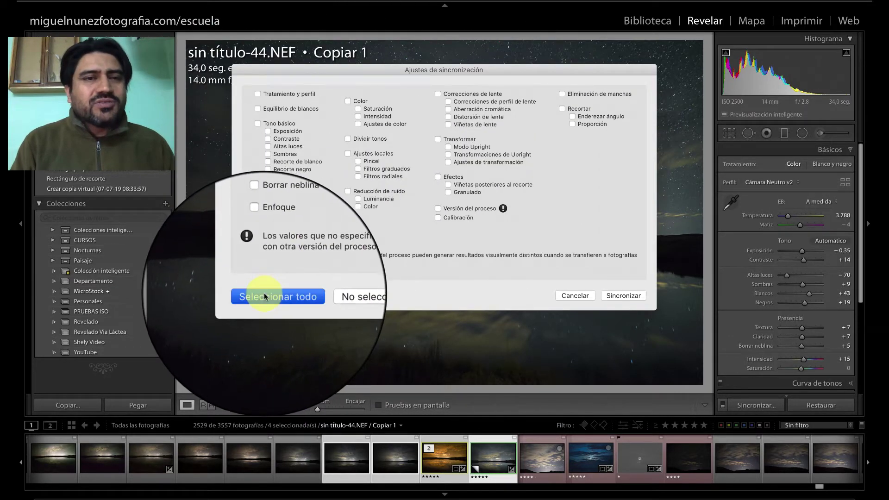
left_click(635, 297)
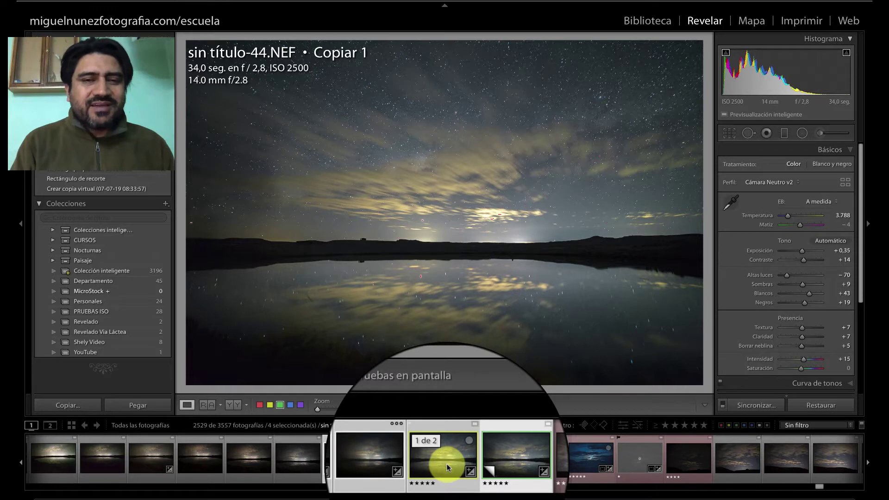
left_click(449, 469)
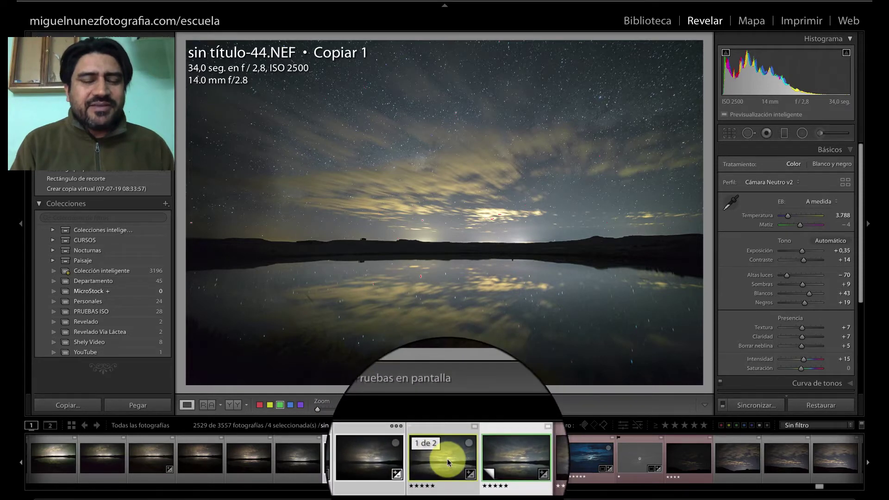